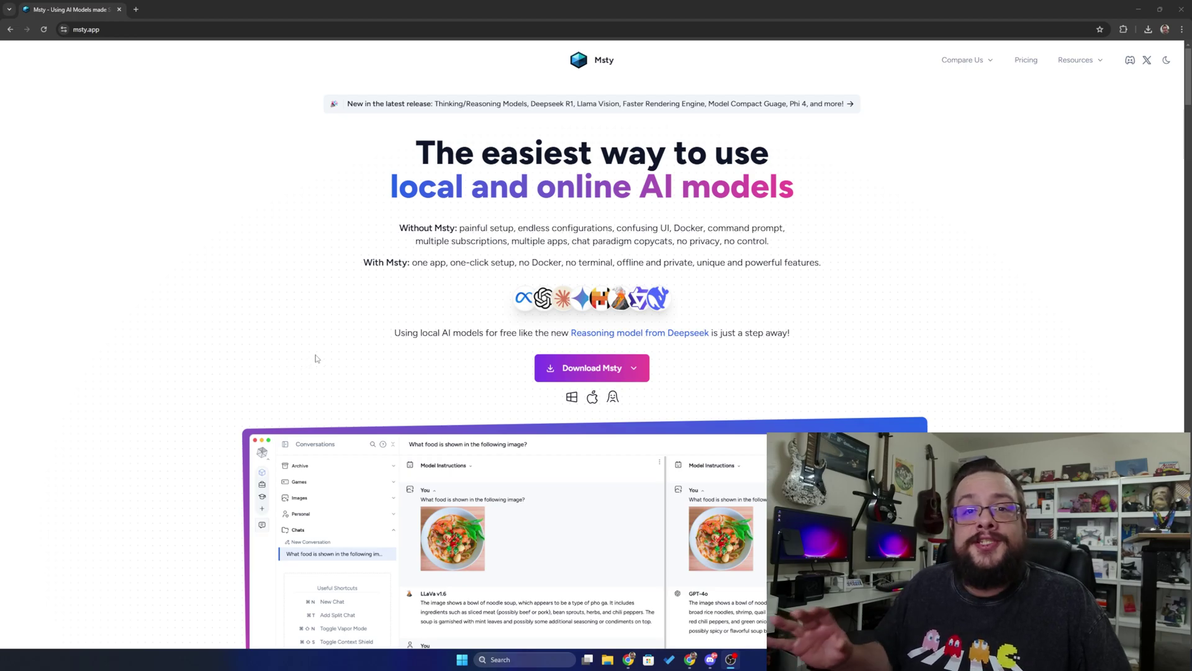
Download the Windows x64 GPU (AMD or NVIDIA) version of Msty from msty.app.
{"action": "scroll", "coordinate": [316, 357], "scroll_direction": "down", "scroll_amount": 4}
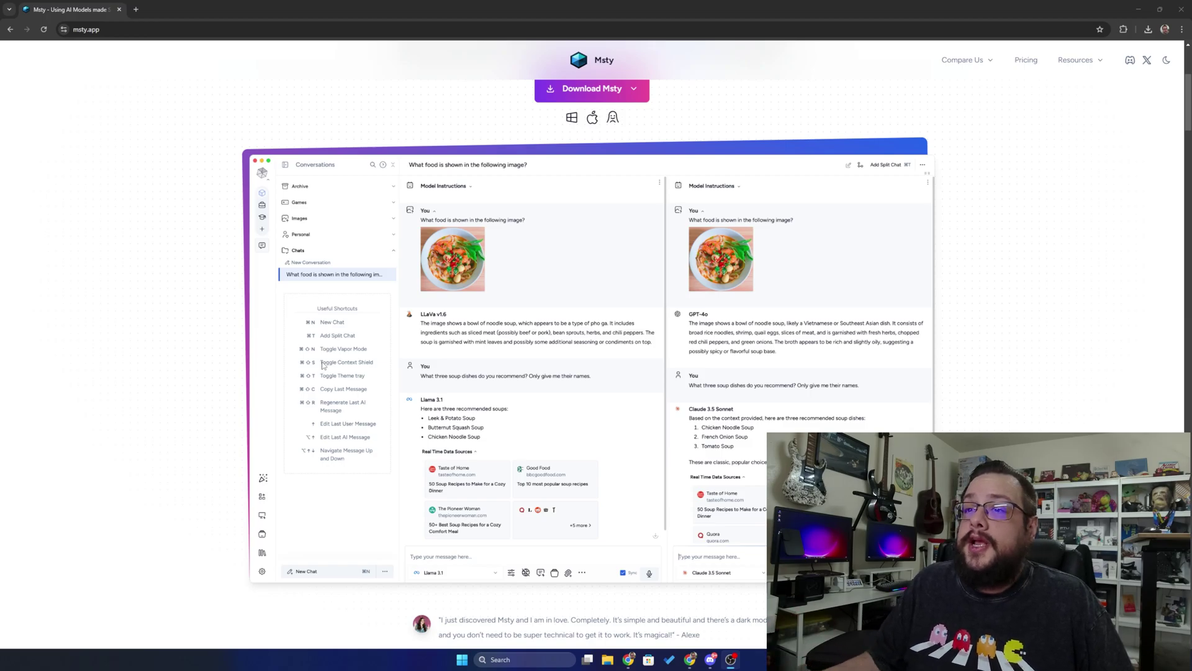
{"action": "scroll", "coordinate": [461, 216], "scroll_direction": "up", "scroll_amount": 5}
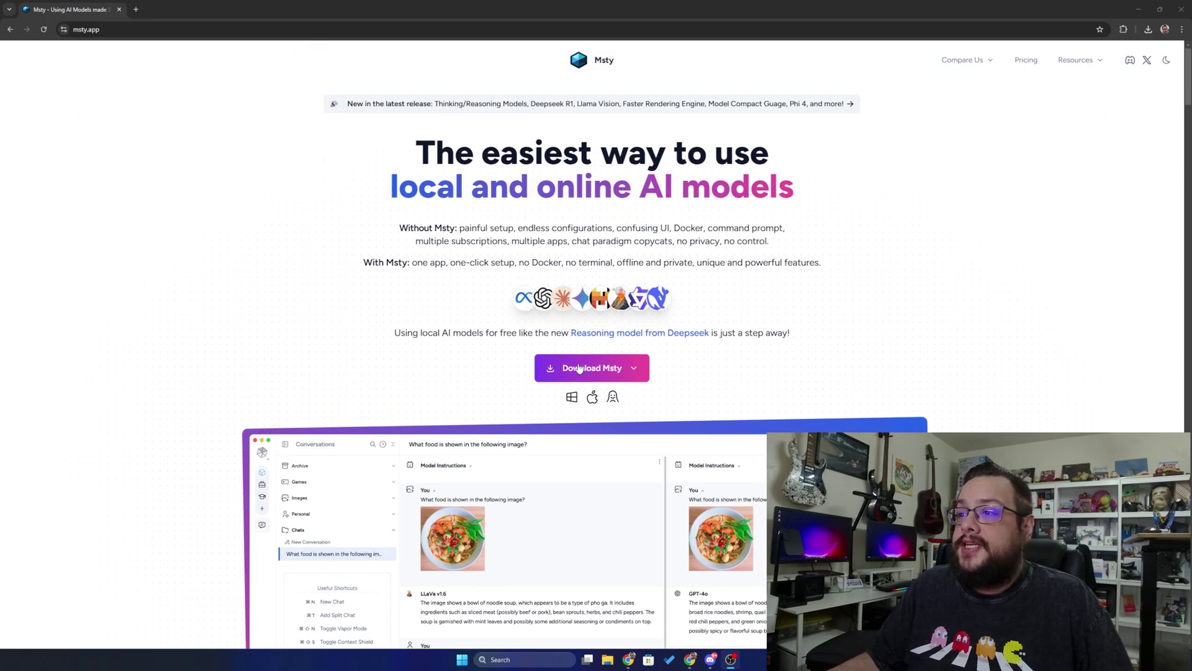
{"action": "left_click", "coordinate": [578, 369]}
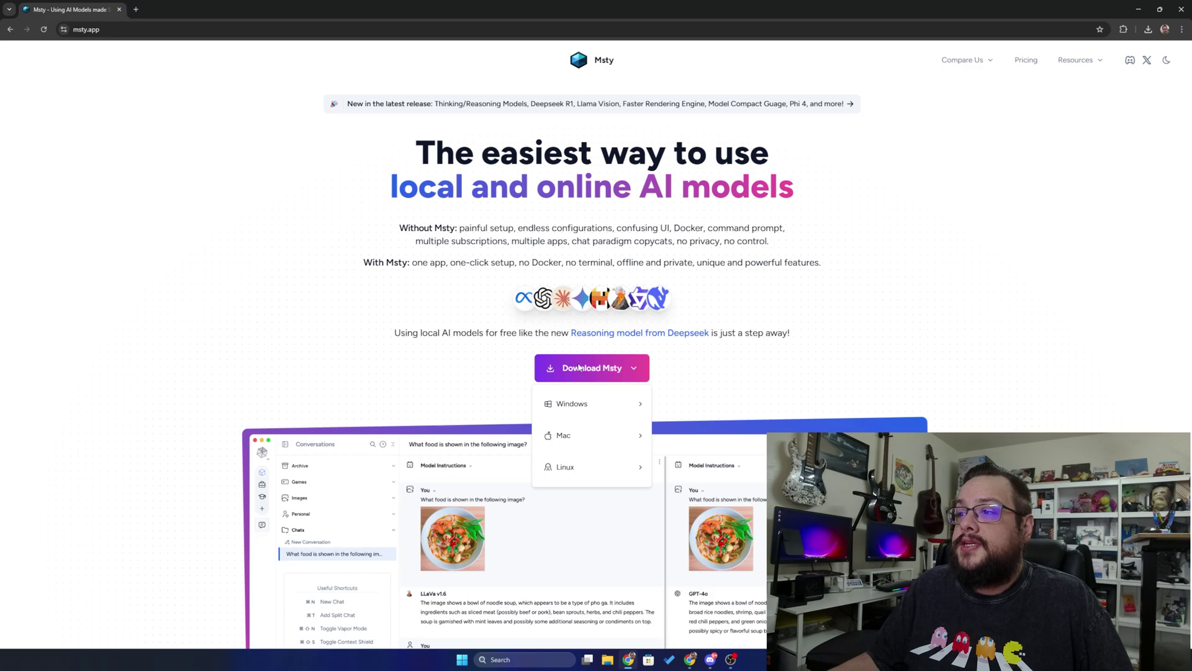
{"action": "mouse_move", "coordinate": [587, 405]}
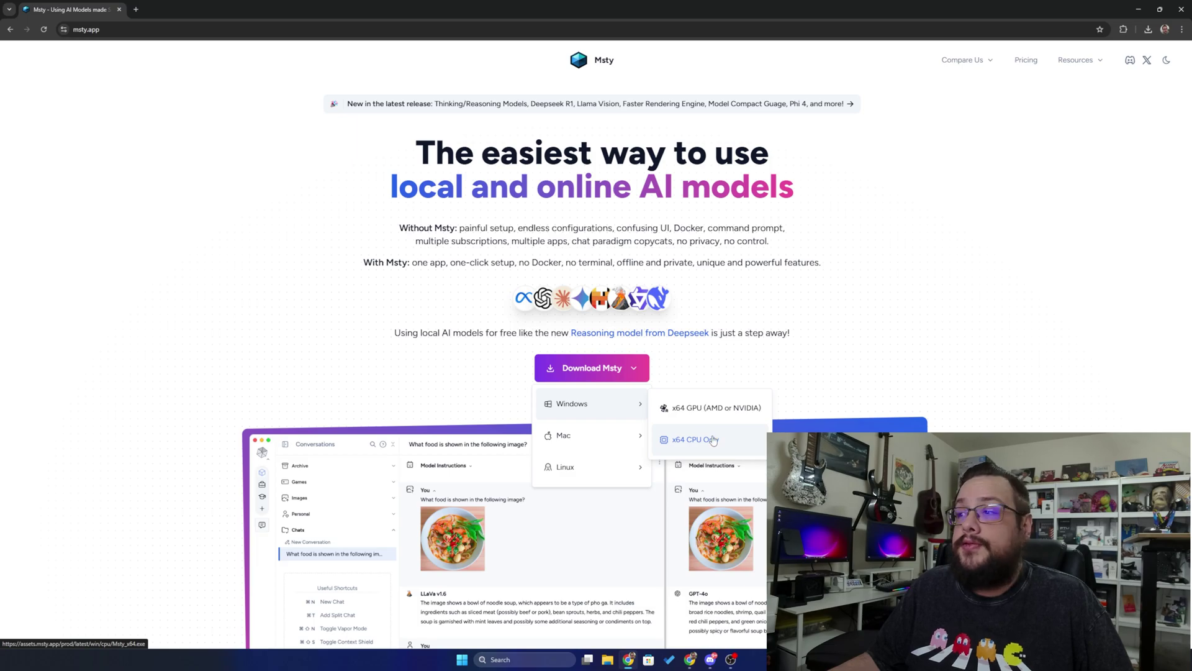
{"action": "left_click", "coordinate": [714, 408]}
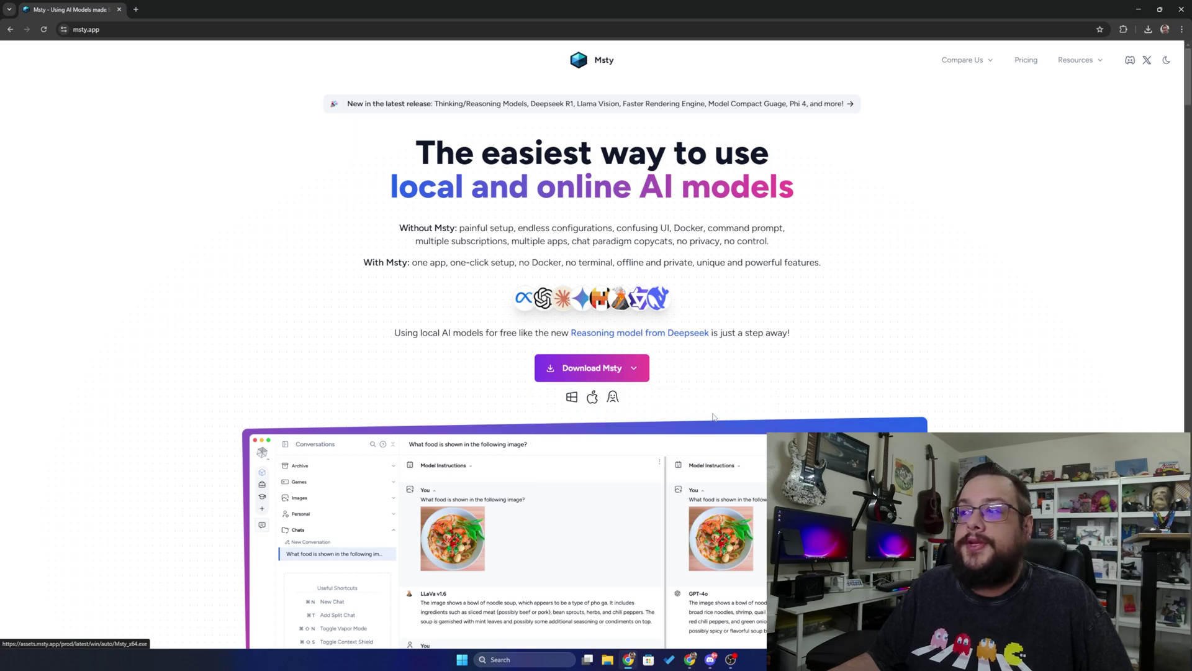
Run the downloaded Msty_x64.exe installer, minimize the browser, and allow the app past the SmartScreen block.
{"action": "left_click", "coordinate": [1090, 111]}
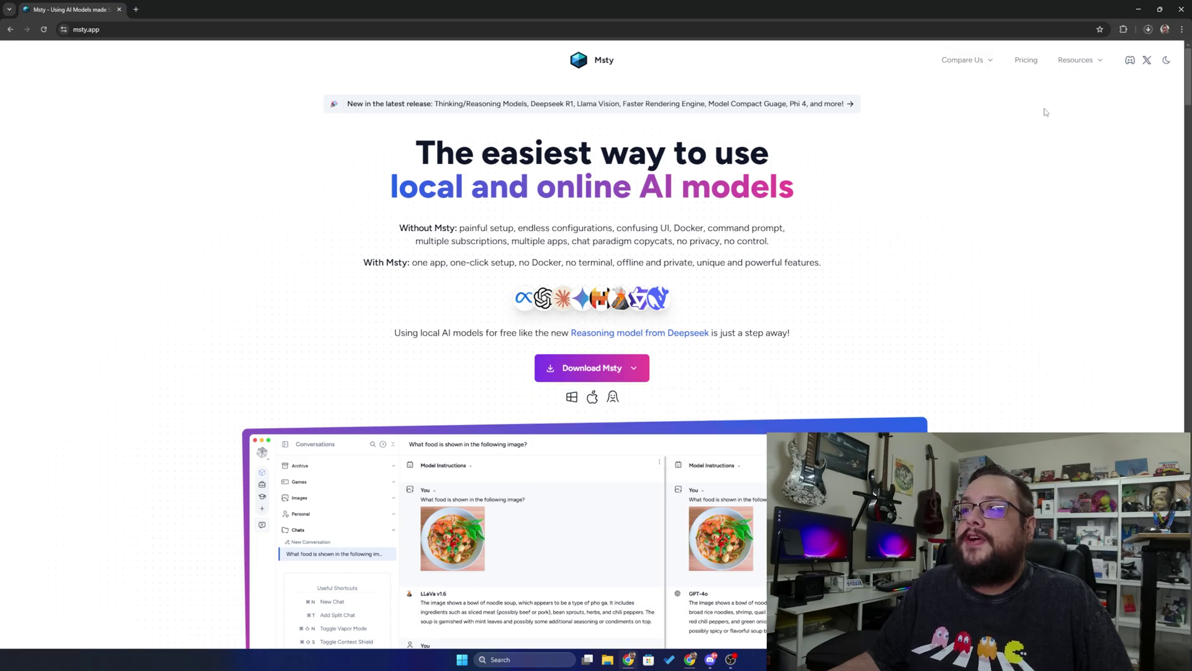
{"action": "left_click", "coordinate": [1148, 29]}
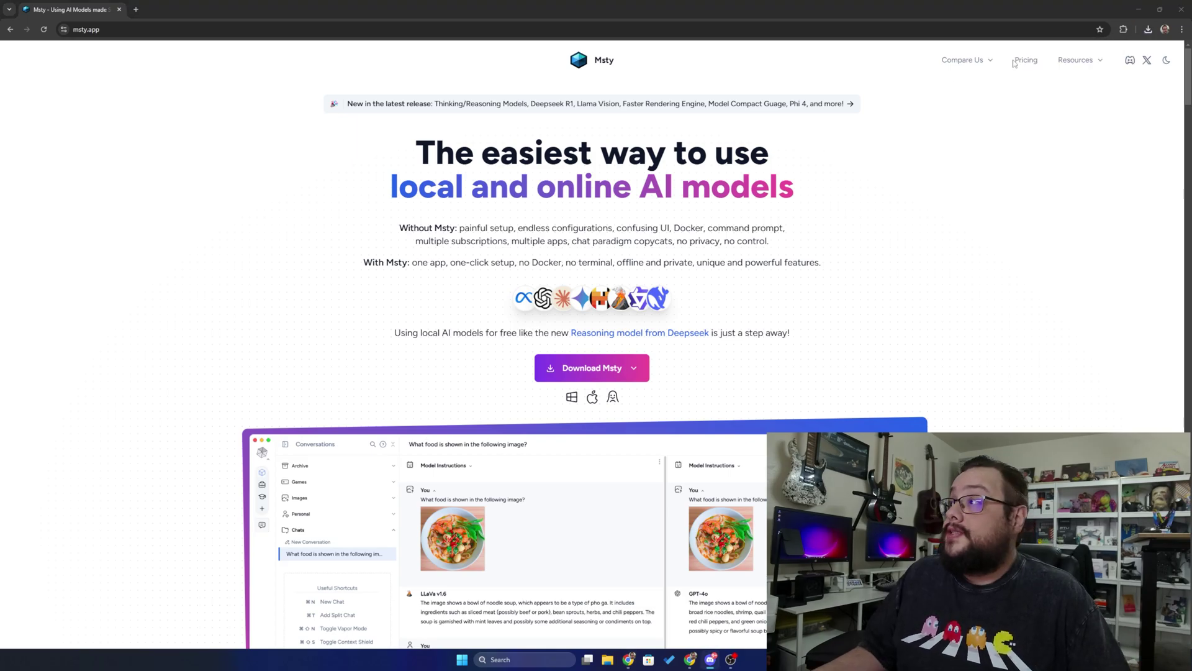
{"action": "left_click", "coordinate": [1149, 29]}
{"action": "left_click", "coordinate": [1148, 29]}
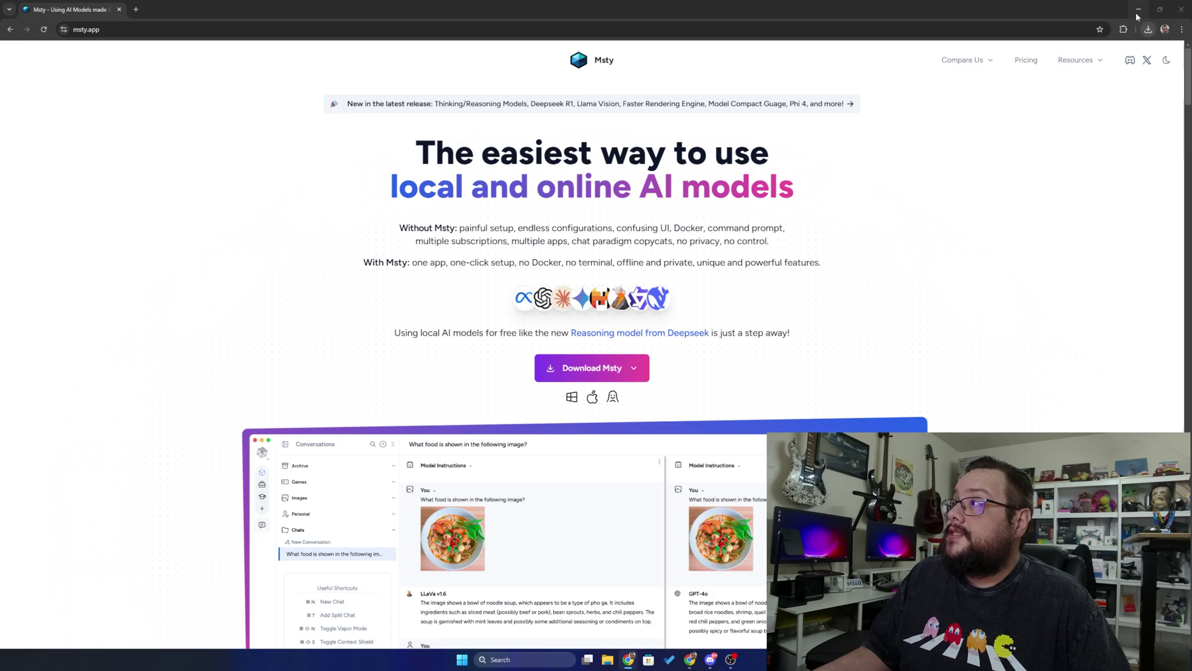
{"action": "left_click", "coordinate": [1136, 10]}
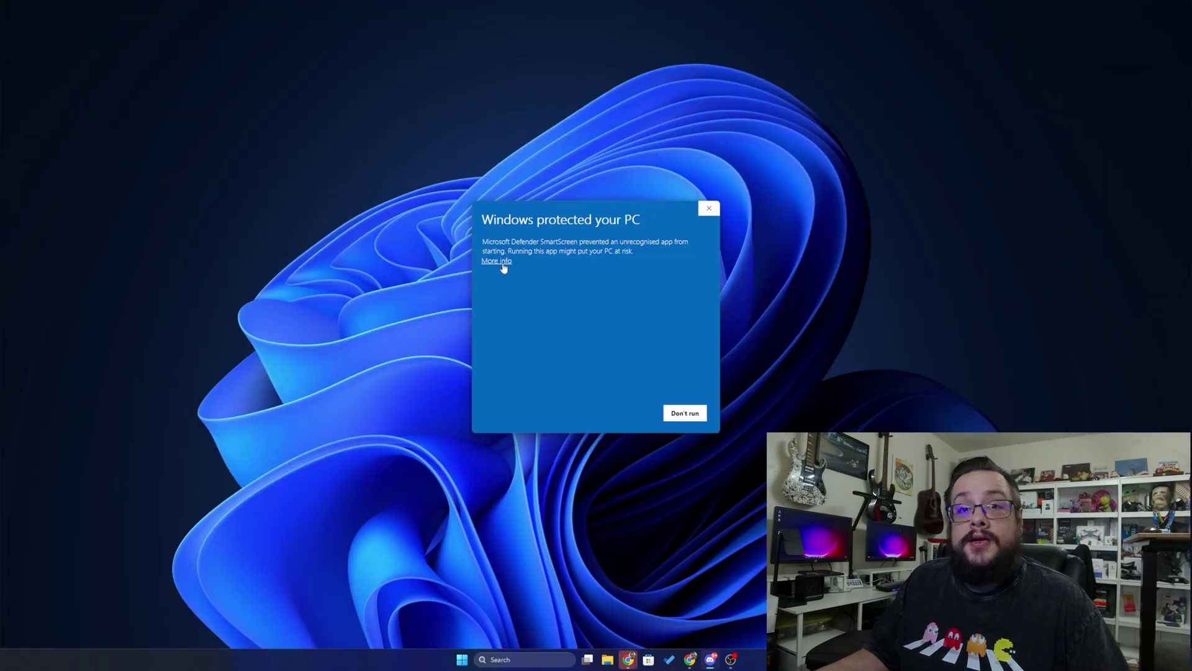
{"action": "left_click", "coordinate": [504, 263]}
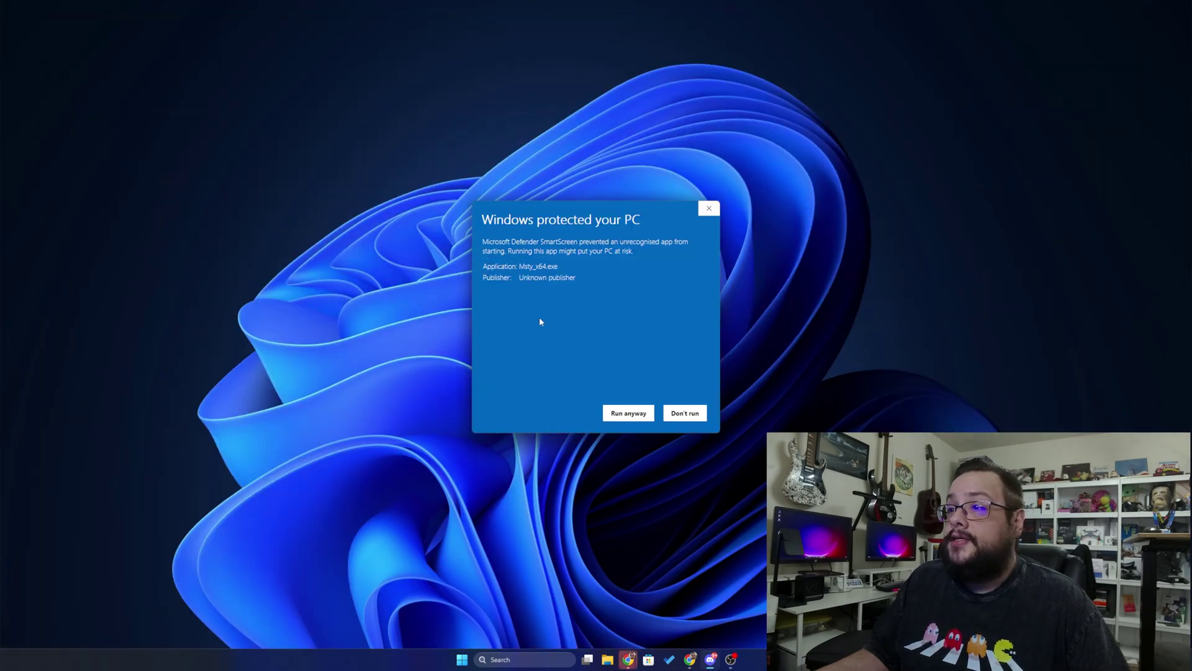
{"action": "left_click", "coordinate": [614, 413]}
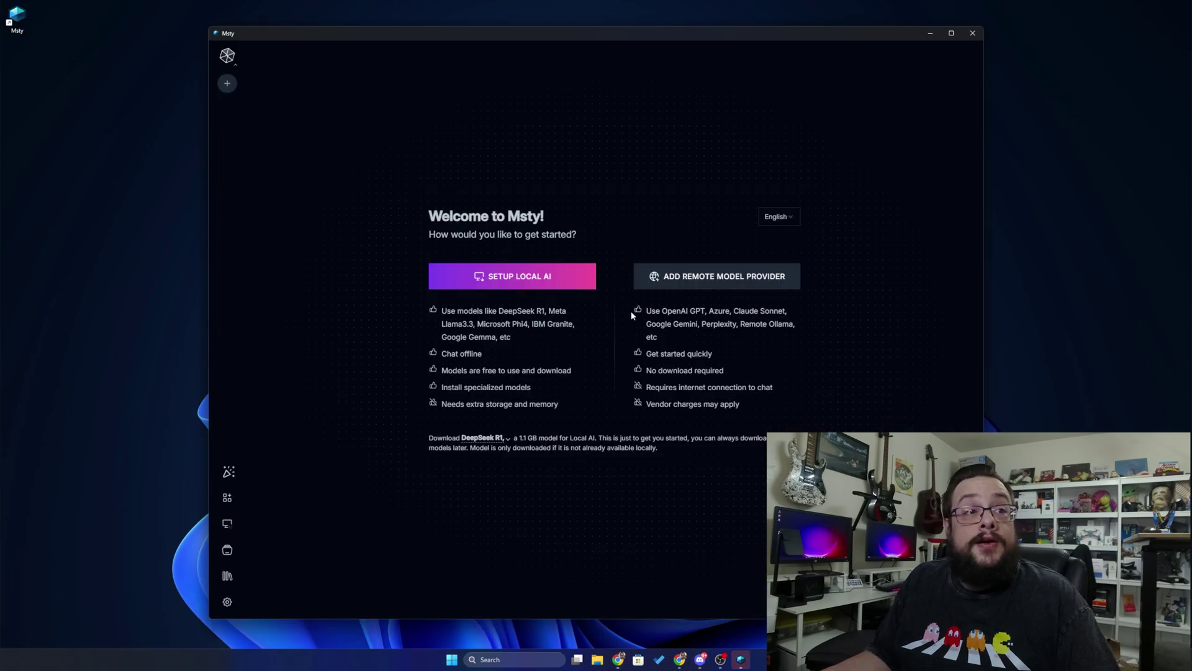
Maximize the Msty window and set up local AI with the DeepSeek R1 starter model.
{"action": "double_click", "coordinate": [534, 35]}
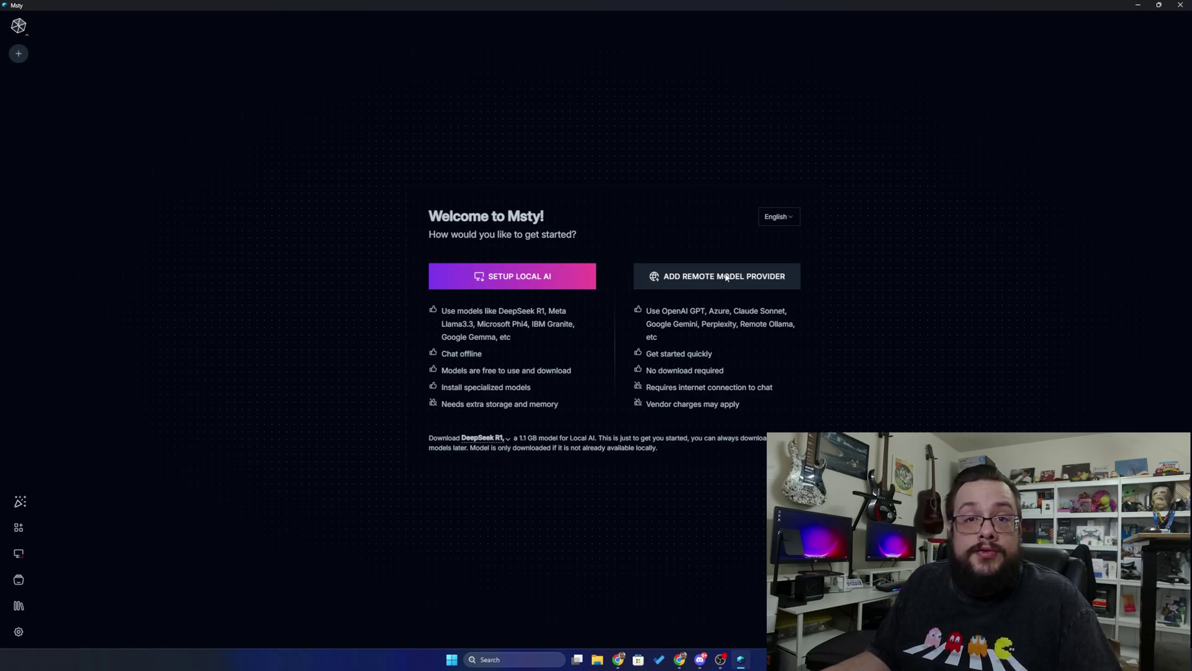
{"action": "left_click", "coordinate": [500, 276]}
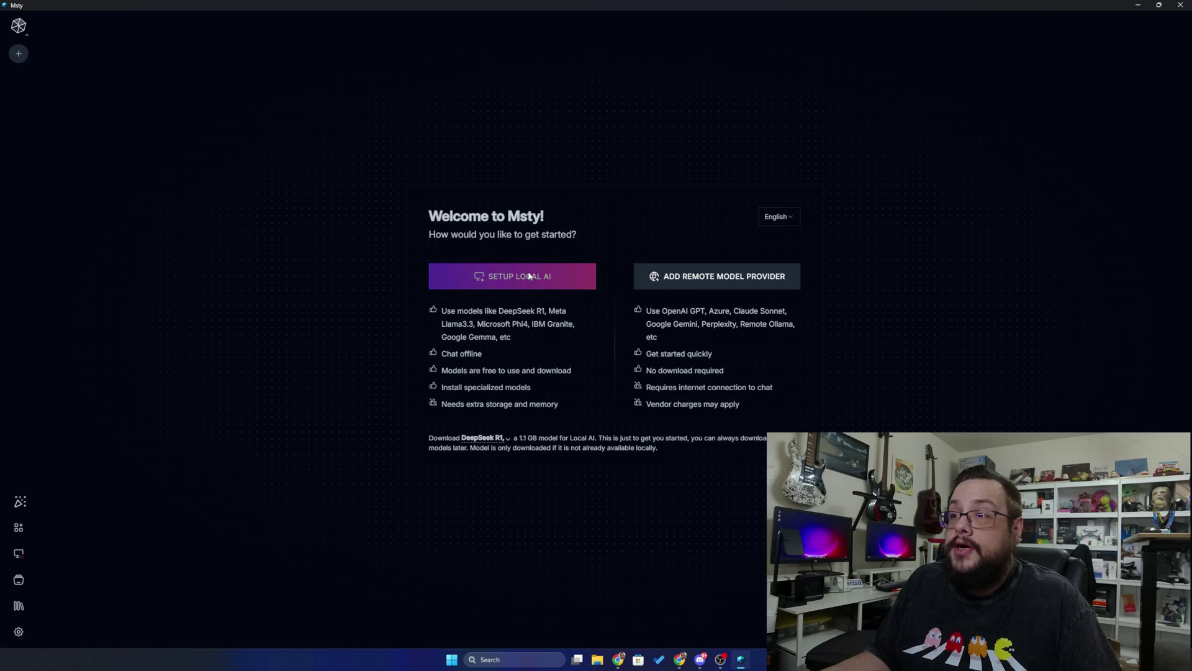
{"action": "left_click", "coordinate": [494, 273]}
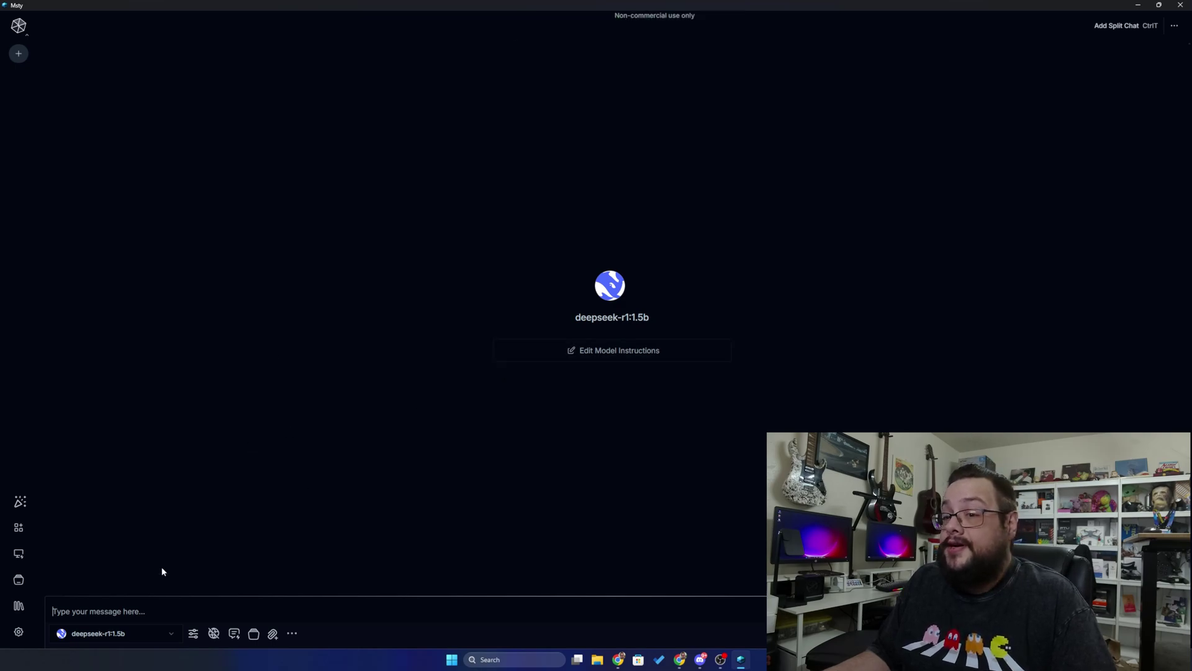
Send the message "Hi." to the deepseek-r1:1.5b model.
{"action": "left_click", "coordinate": [107, 603]}
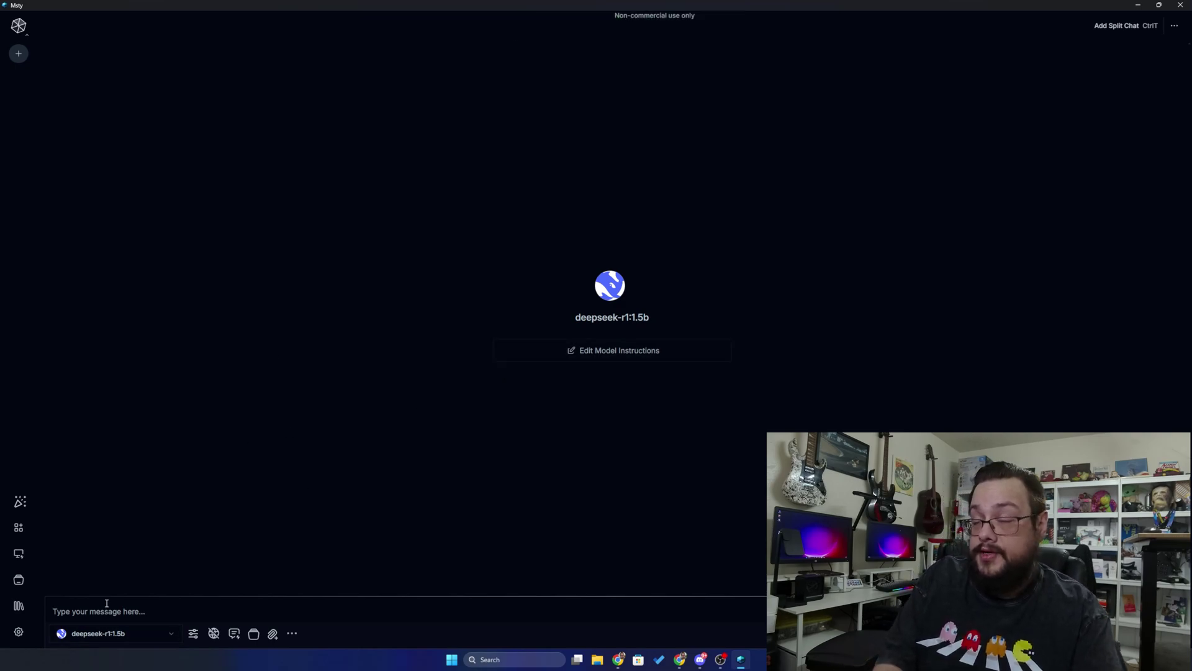
{"action": "type", "text": "Hi."}
{"action": "key", "text": "Return"}
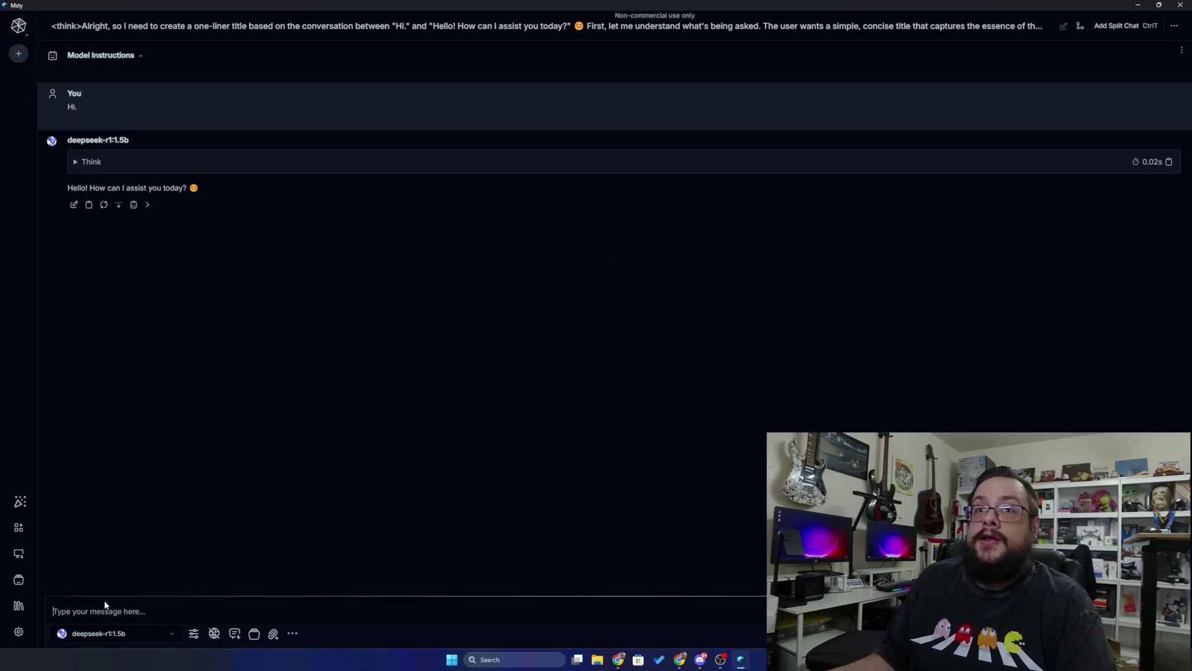
{"action": "left_click", "coordinate": [233, 534]}
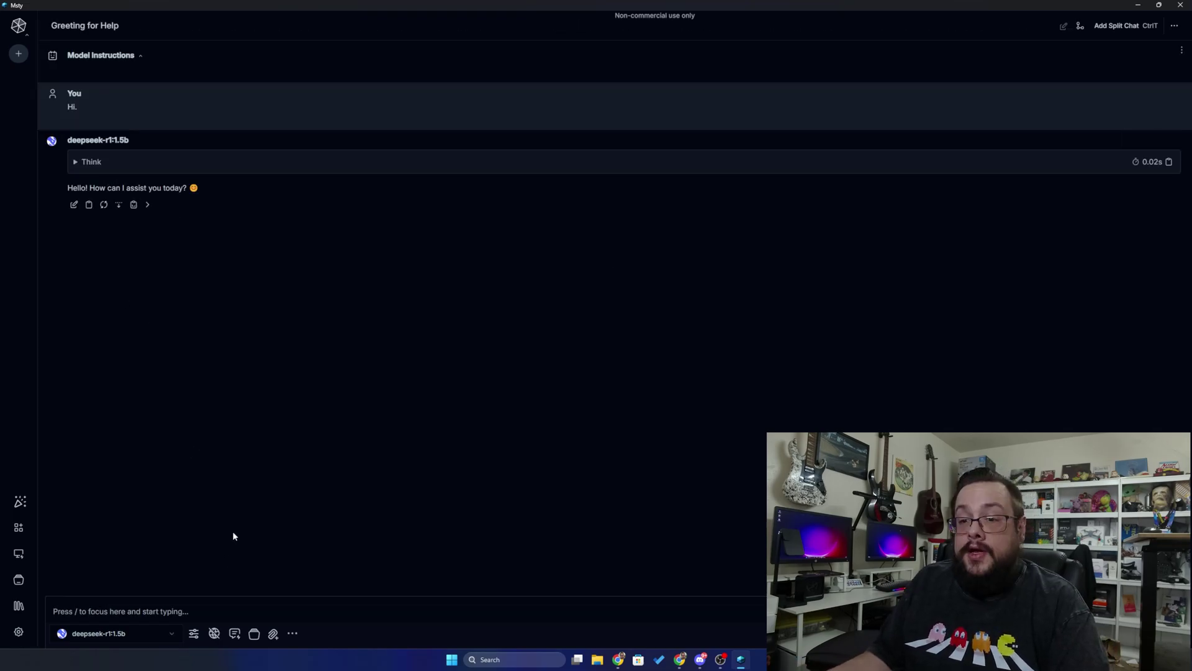
Turn on web access for the chat, and view the Knowledge Stack welcome dialog before closing it.
{"action": "left_click", "coordinate": [215, 633]}
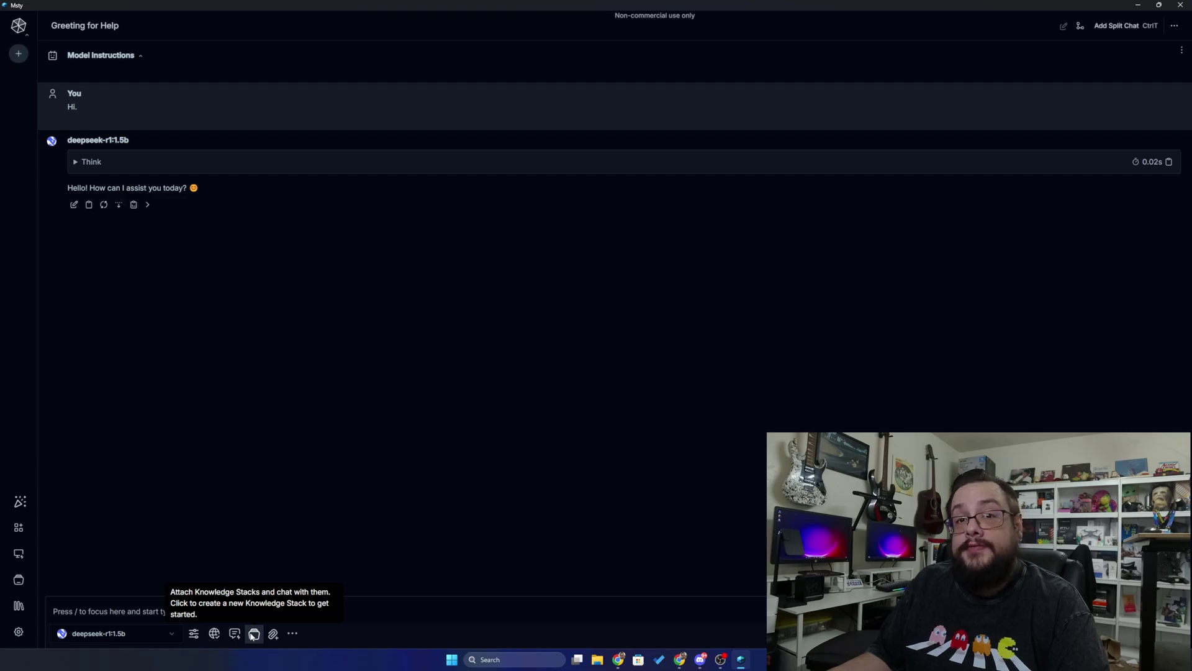
{"action": "left_click", "coordinate": [253, 634]}
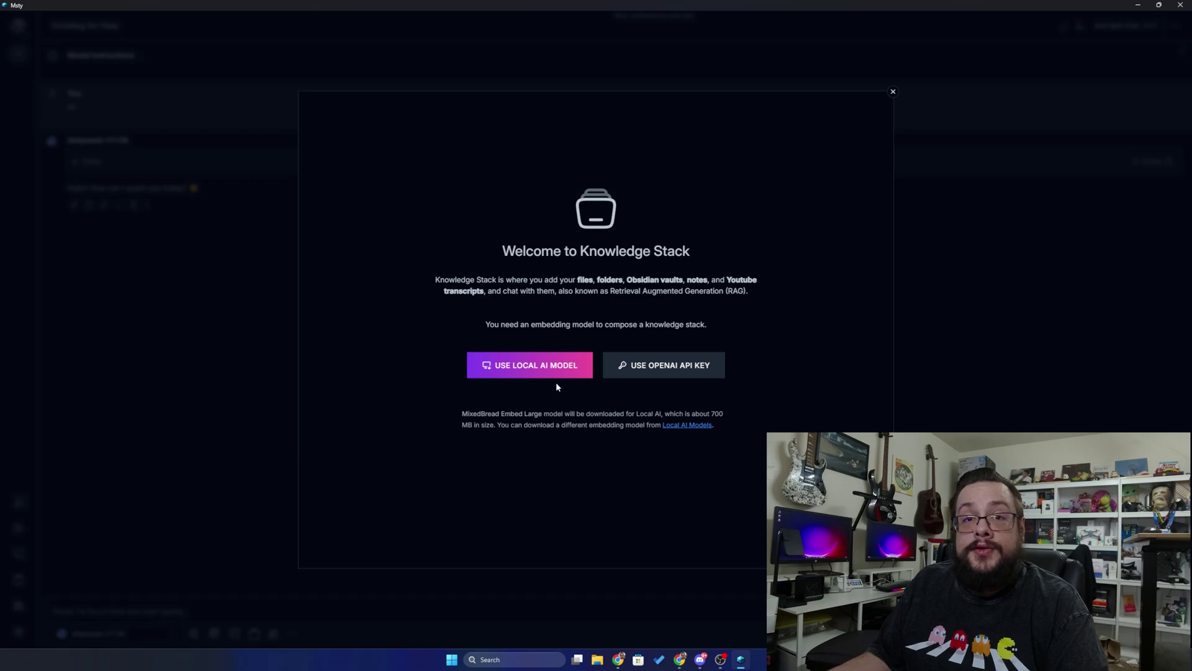
{"action": "left_click", "coordinate": [518, 370]}
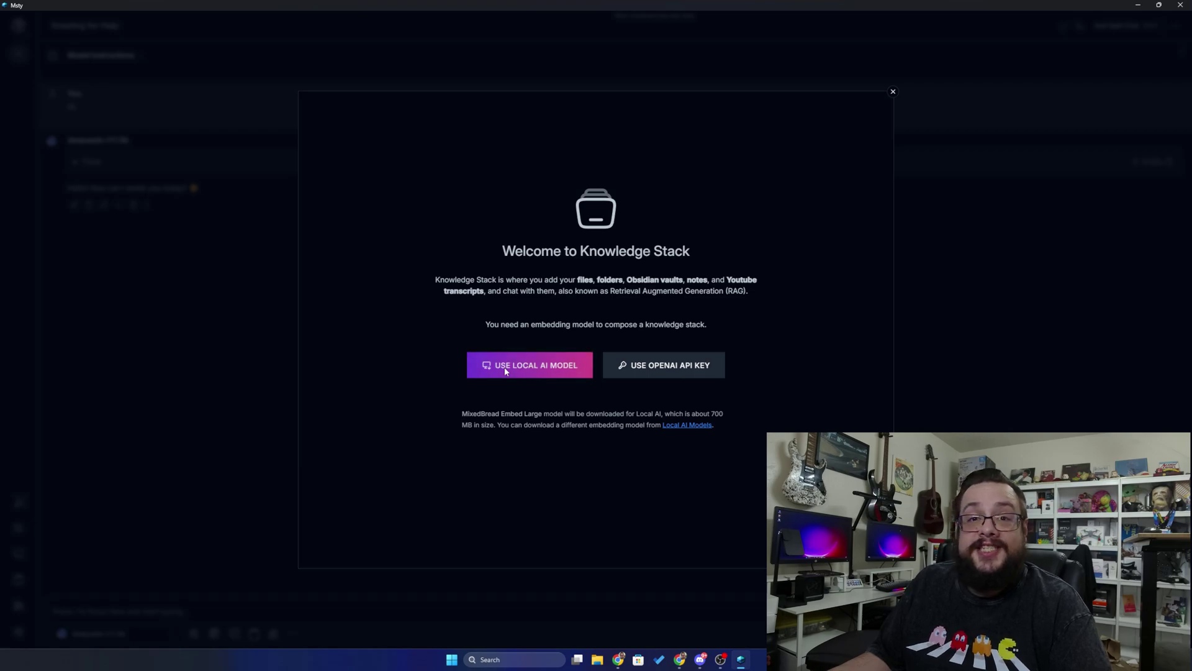
{"action": "left_click", "coordinate": [894, 92]}
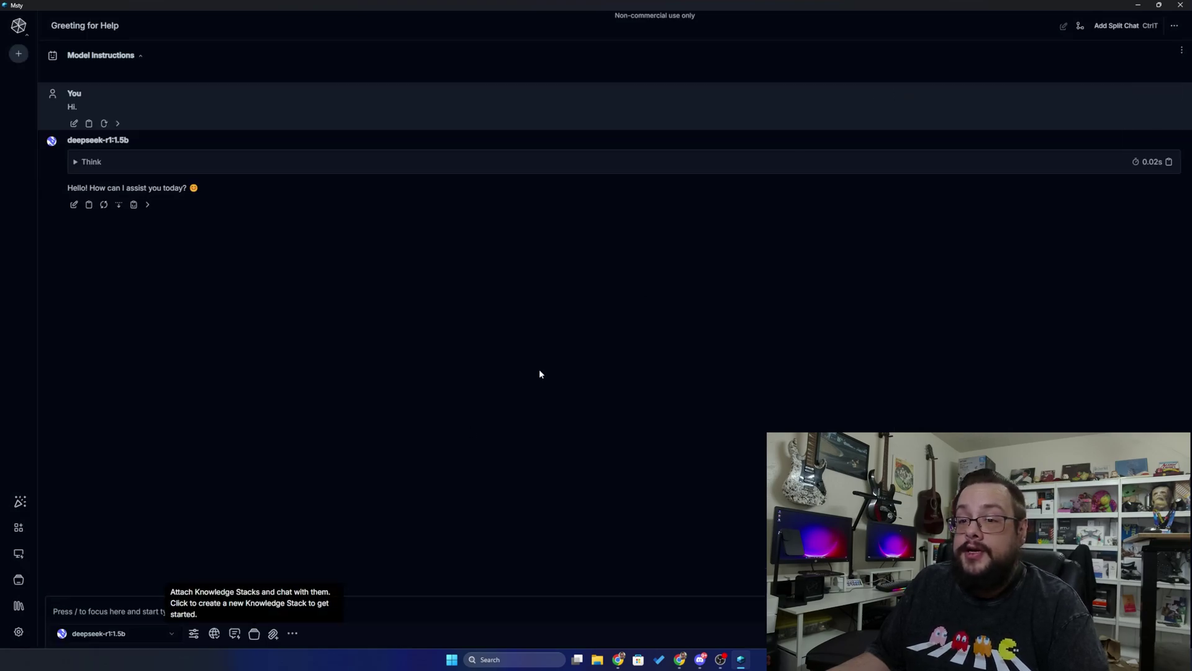
Set the chat model's maximum output tokens to about 4203 and its temperature to about 0.7.
{"action": "left_click", "coordinate": [198, 633]}
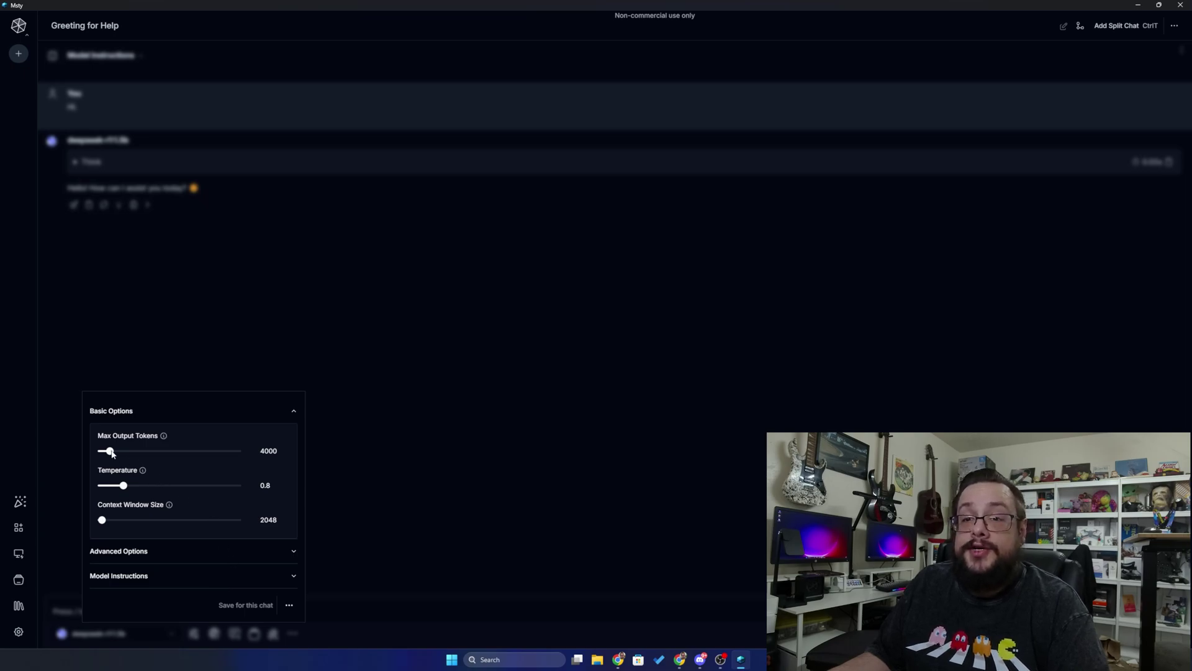
{"action": "left_click_drag", "start_coordinate": [111, 451], "coordinate": [122, 453]}
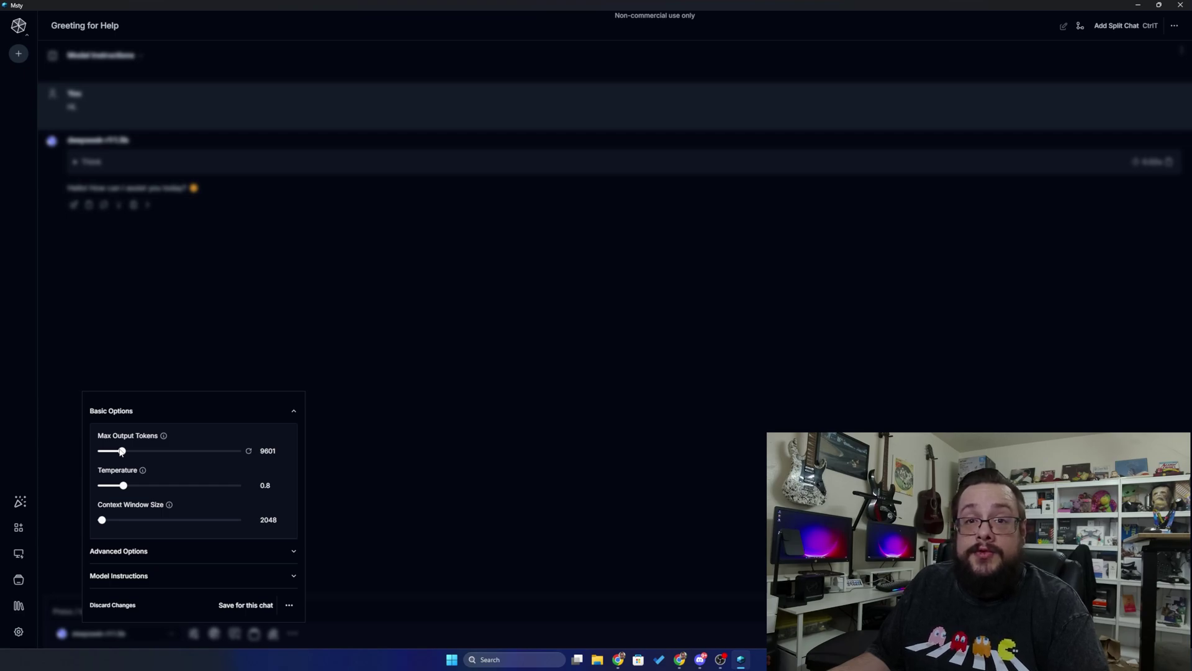
{"action": "left_click_drag", "start_coordinate": [121, 452], "coordinate": [141, 489]}
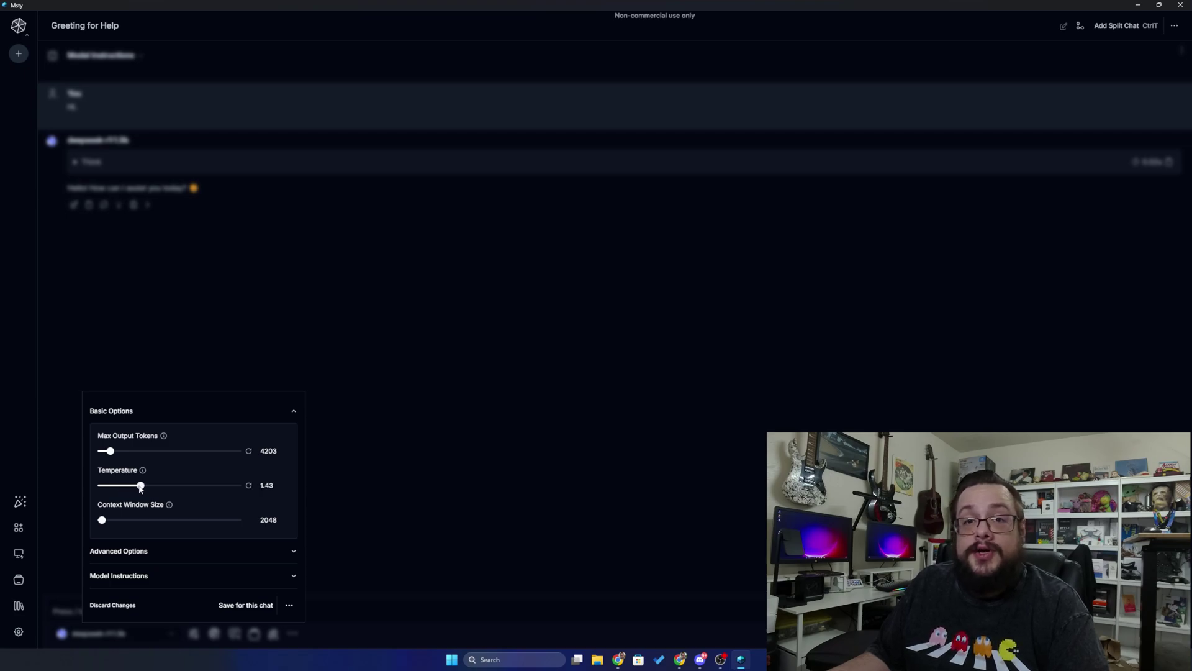
{"action": "left_click_drag", "start_coordinate": [141, 489], "coordinate": [87, 493]}
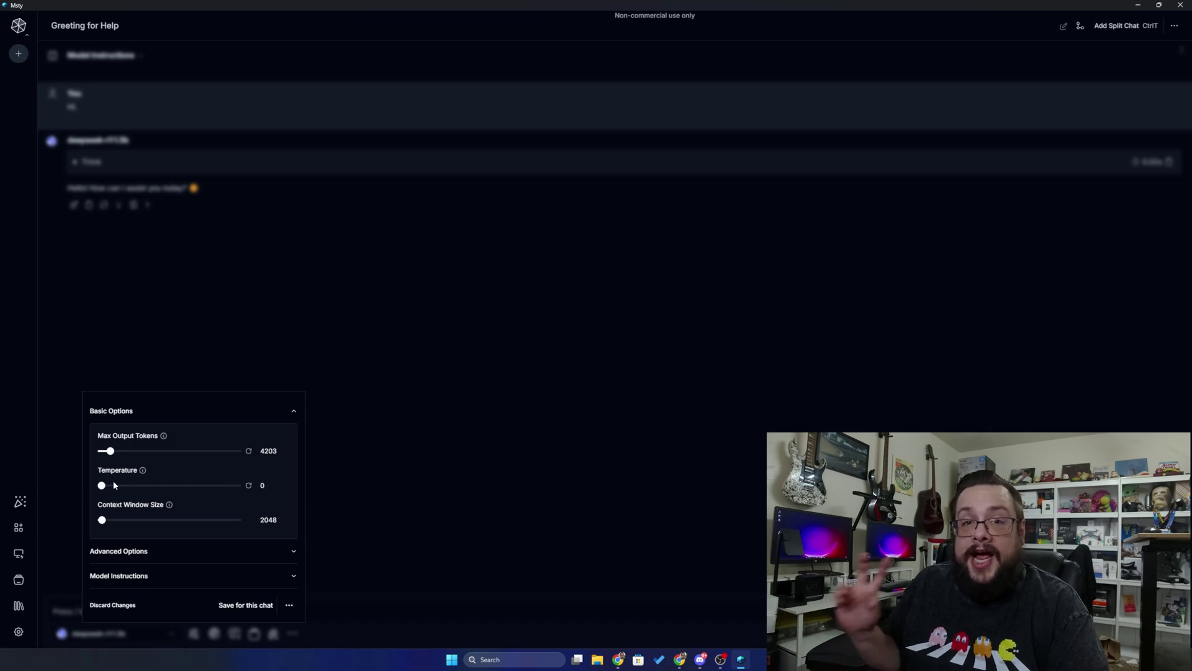
{"action": "left_click_drag", "start_coordinate": [102, 486], "coordinate": [119, 489]}
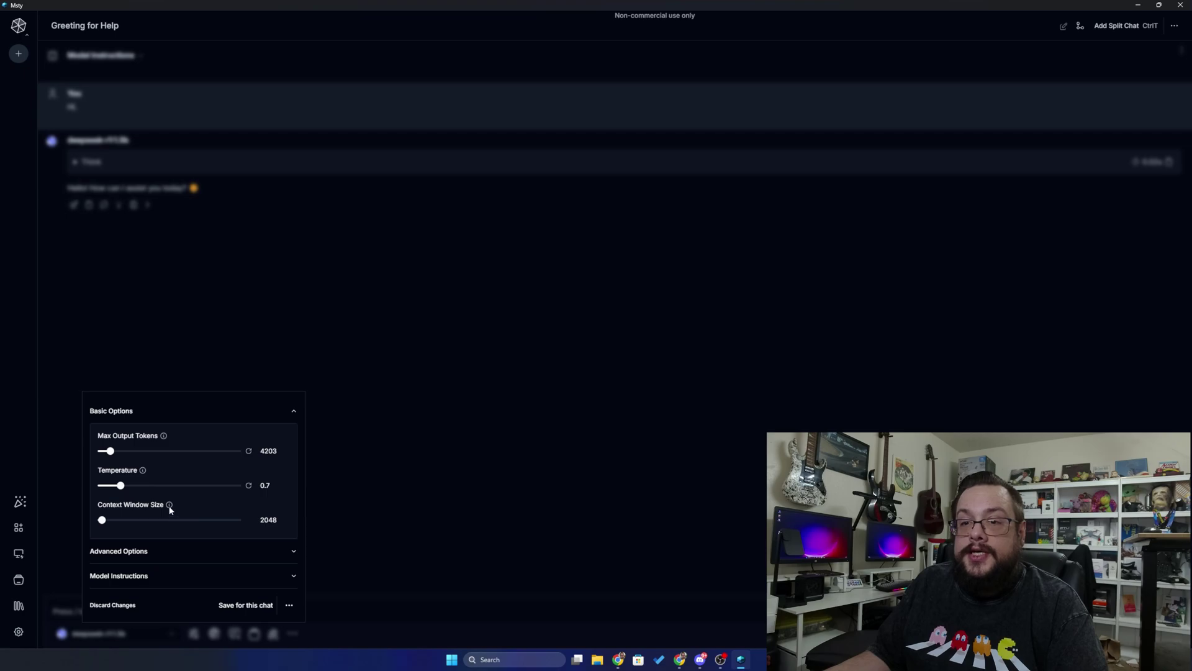
Try other context window sizes for the model and return the setting to 2048.
{"action": "mouse_move", "coordinate": [170, 508]}
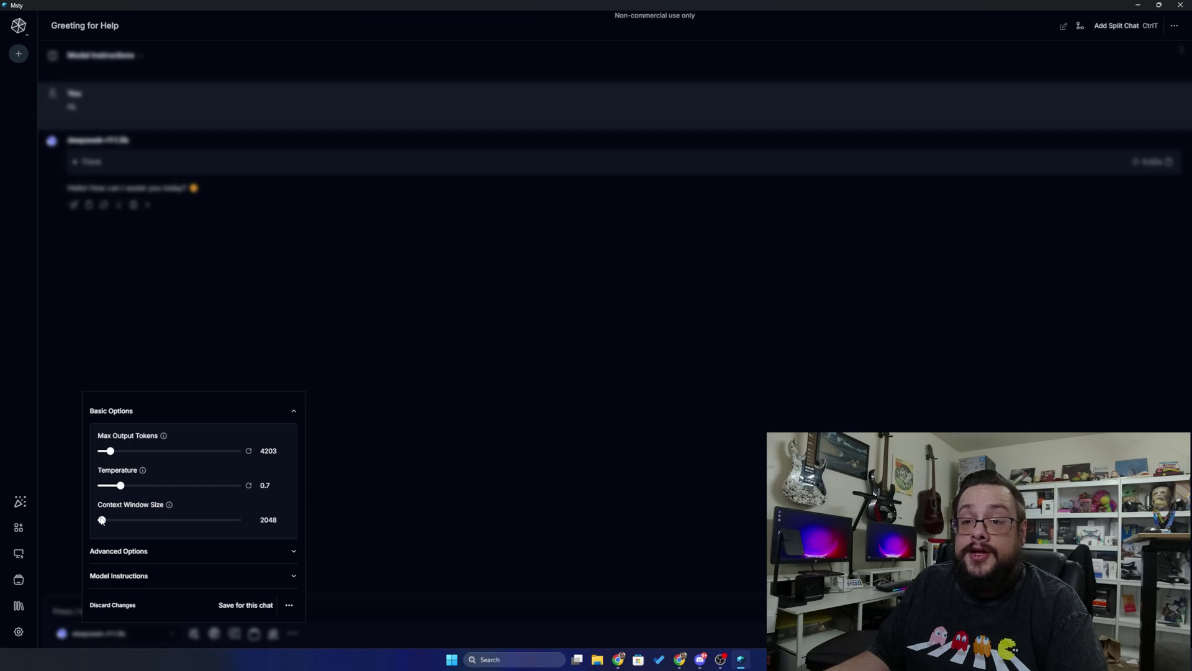
{"action": "left_click_drag", "start_coordinate": [102, 520], "coordinate": [171, 523]}
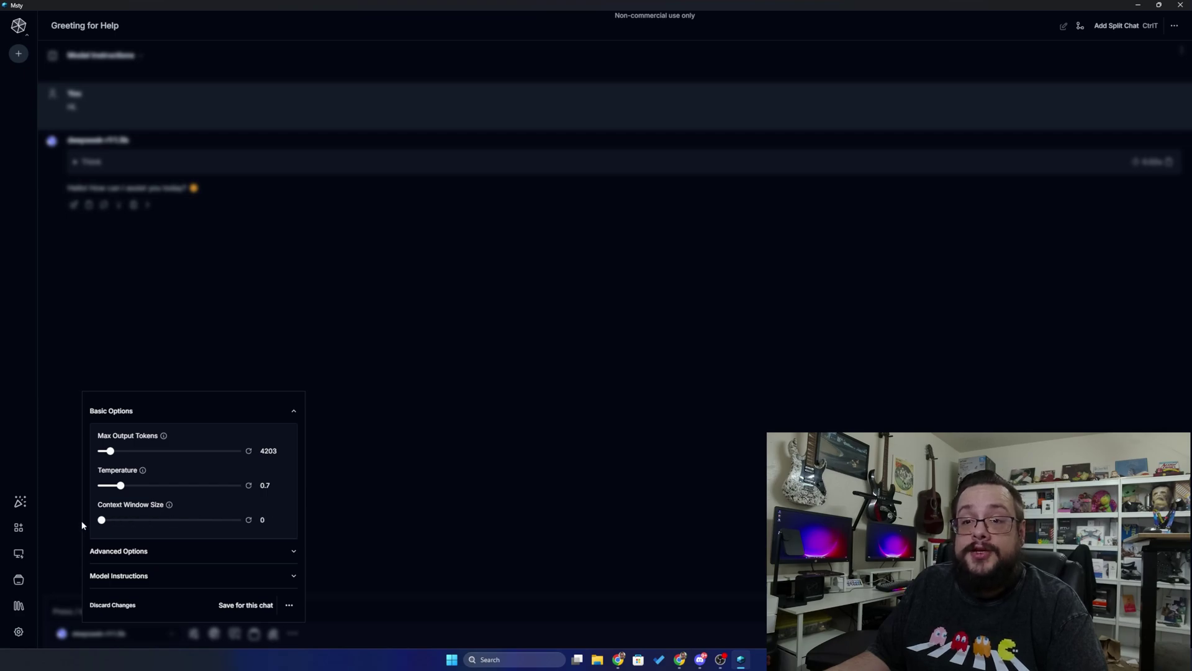
{"action": "mouse_move", "coordinate": [102, 521]}
{"action": "left_mouse_down"}
{"action": "mouse_move", "coordinate": [114, 527]}
{"action": "mouse_move", "coordinate": [100, 528]}
{"action": "left_mouse_up"}
Review the model's advanced options and its model instructions, and close the model settings.
{"action": "left_click", "coordinate": [264, 550]}
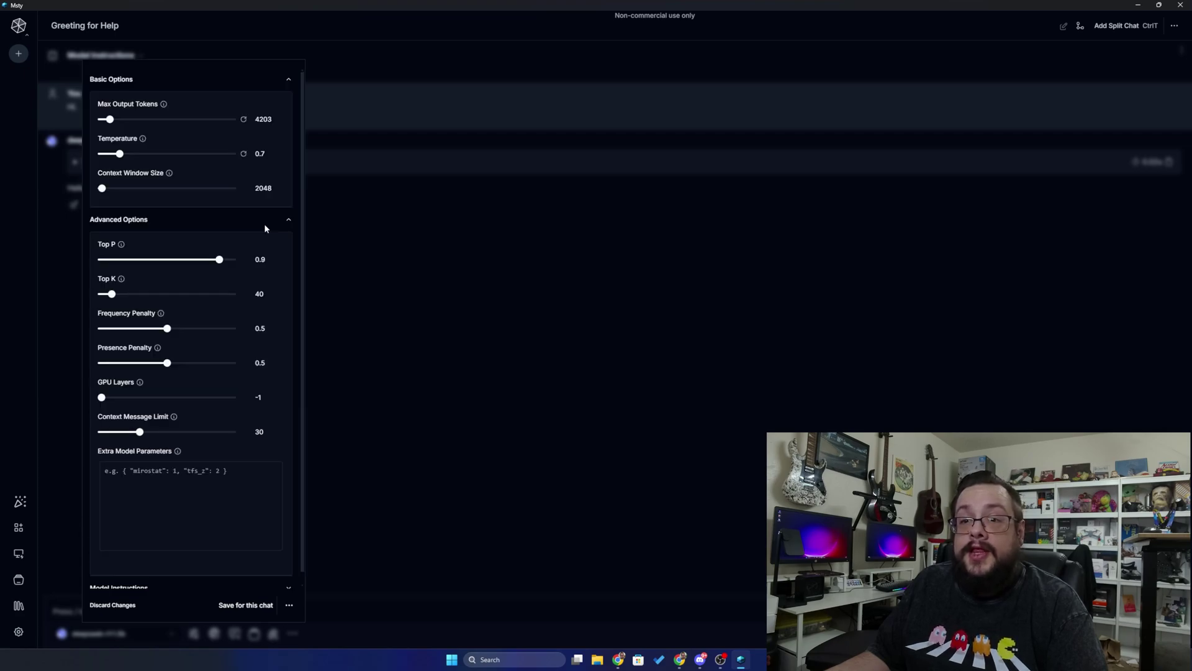
{"action": "left_click", "coordinate": [265, 227]}
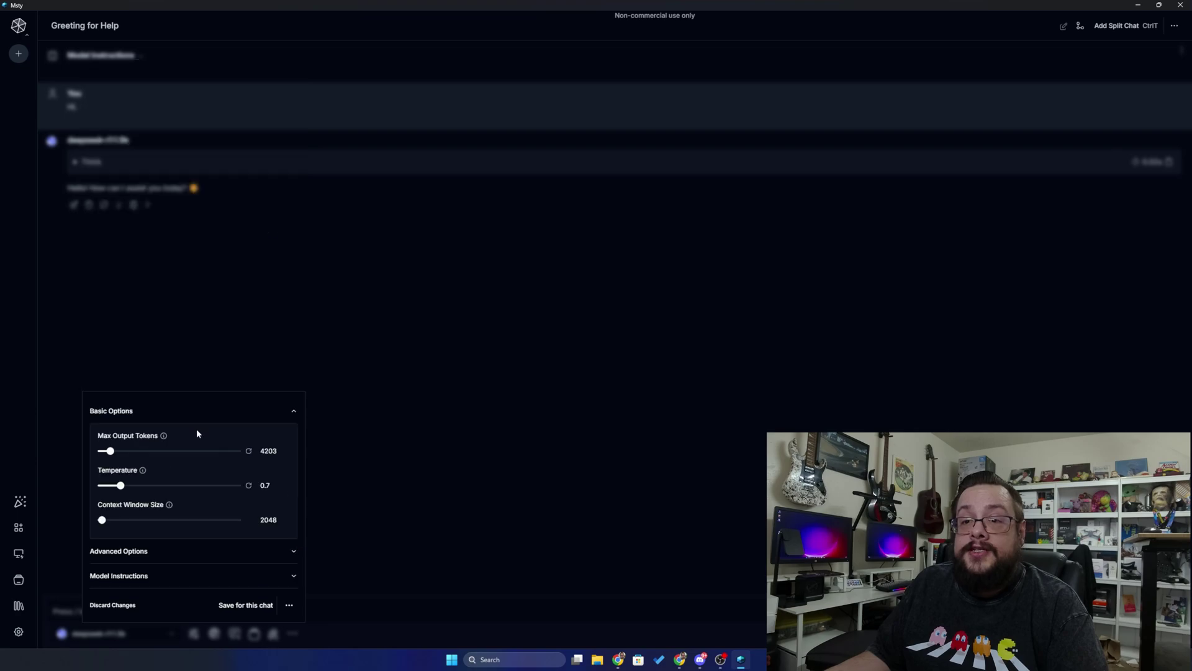
{"action": "left_click", "coordinate": [159, 577]}
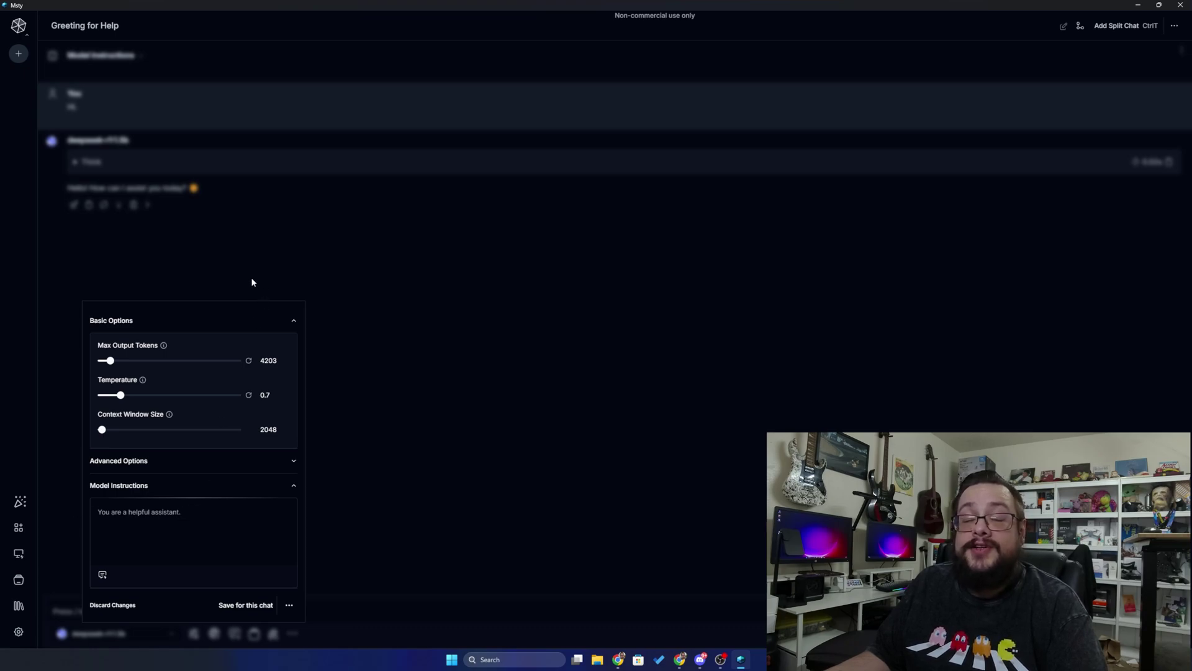
{"action": "left_click", "coordinate": [240, 297]}
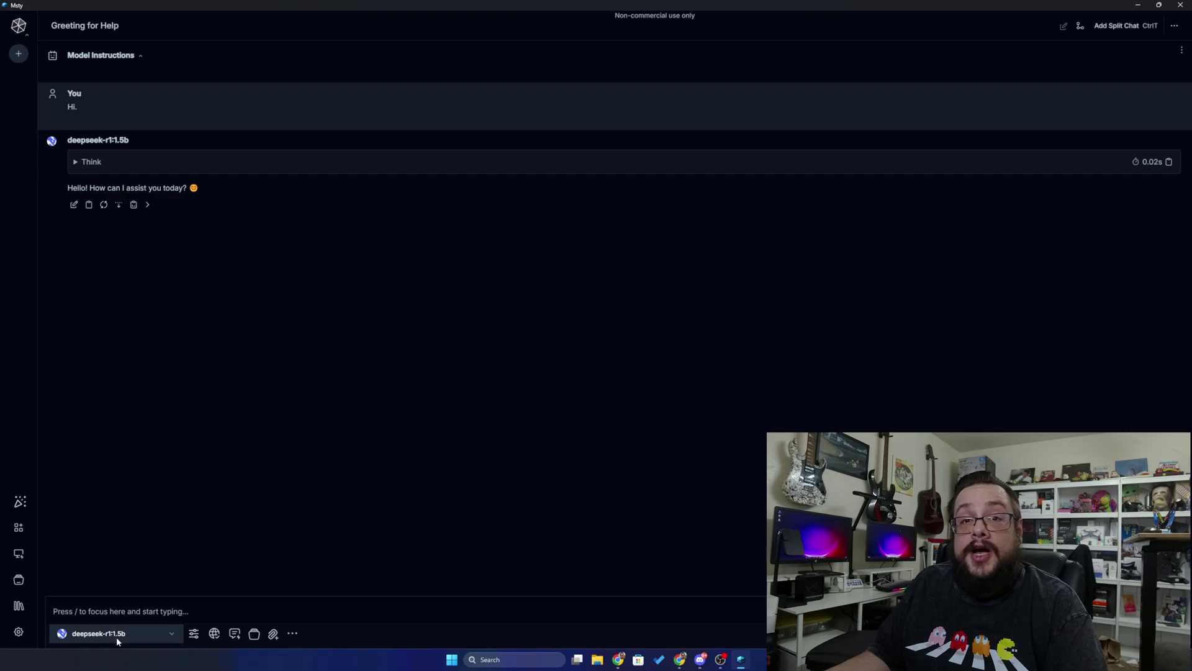
Open the form for adding a new remote model provider and look through the Open AI model list.
{"action": "left_click", "coordinate": [88, 633]}
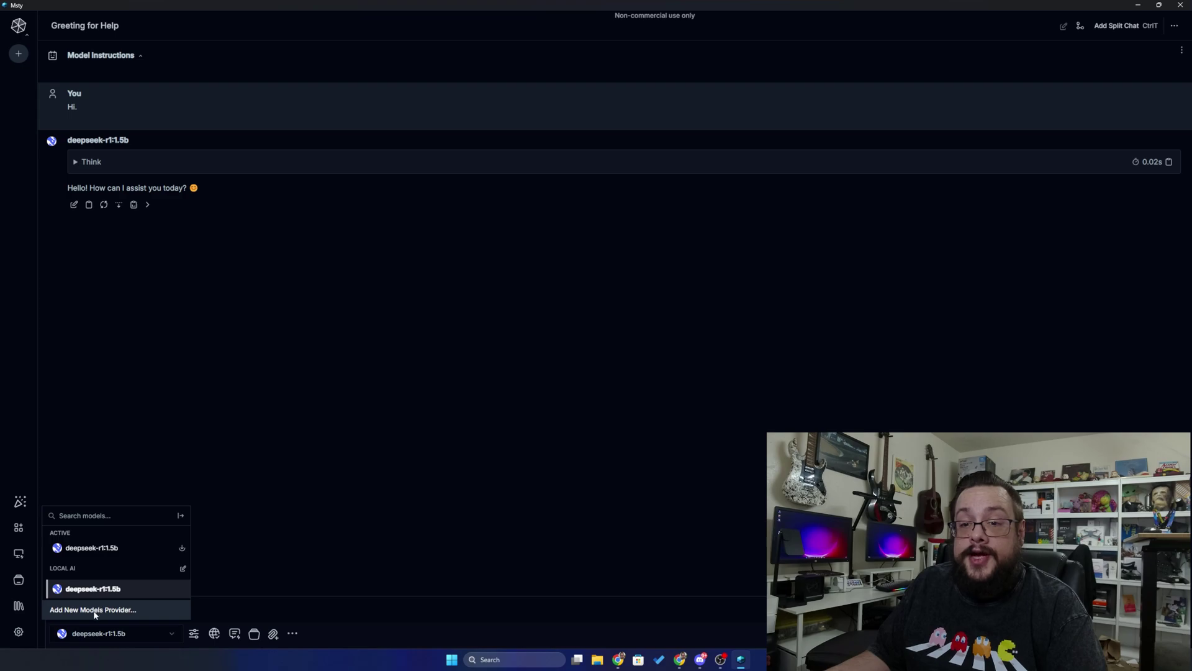
{"action": "left_click", "coordinate": [95, 610]}
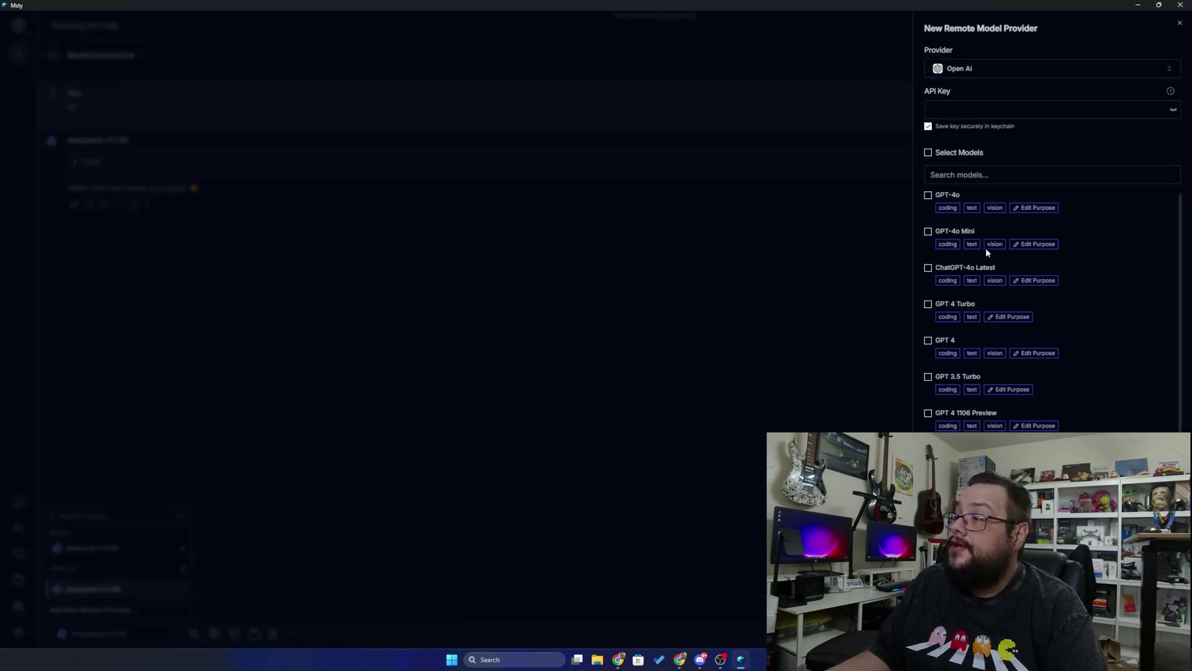
{"action": "scroll", "coordinate": [988, 252], "scroll_direction": "down", "scroll_amount": 3}
{"action": "scroll", "coordinate": [994, 254], "scroll_direction": "up", "scroll_amount": 3}
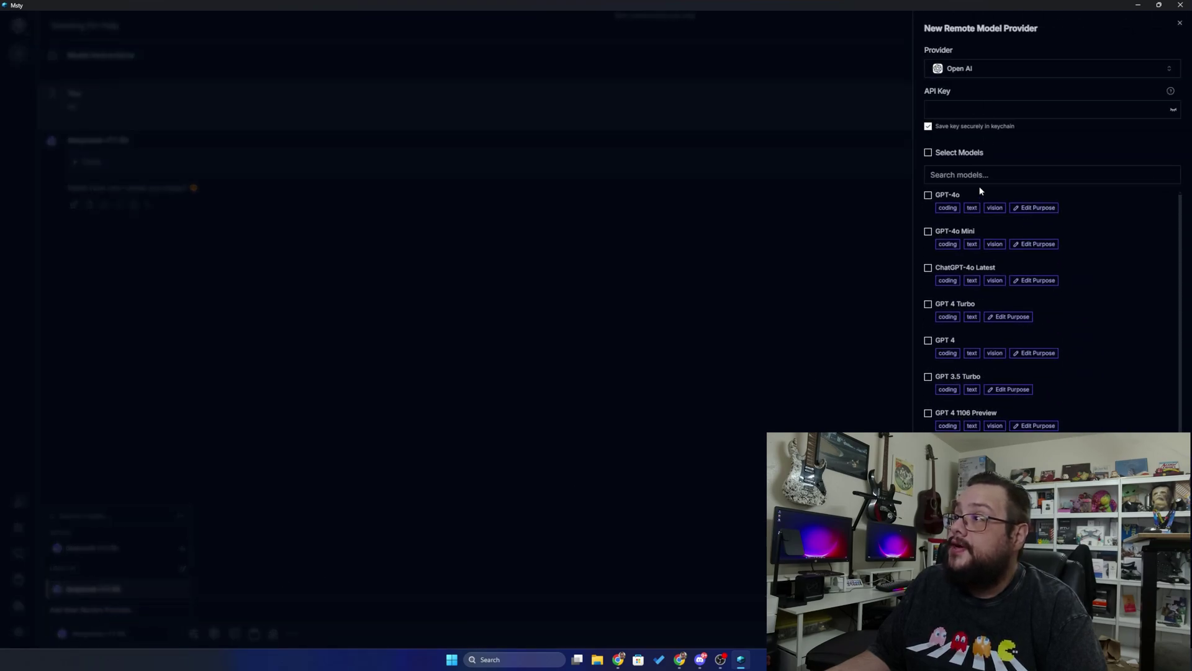
Look through the available remote model providers and close the new provider form without adding one.
{"action": "left_click", "coordinate": [981, 68]}
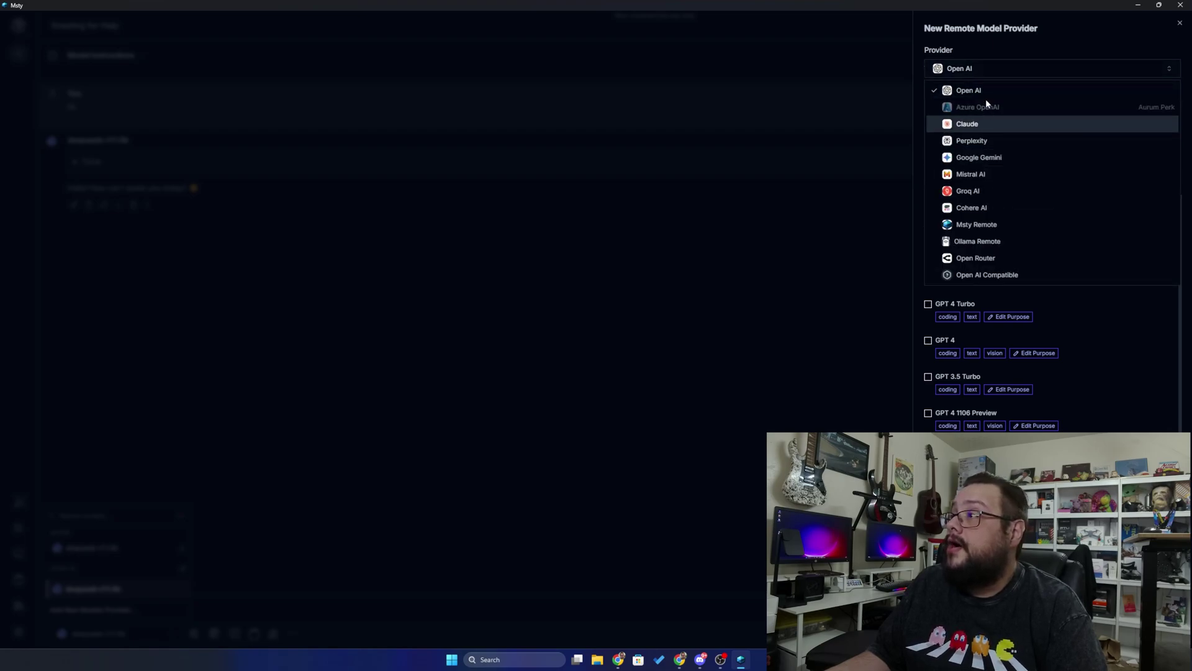
{"action": "left_click", "coordinate": [739, 210]}
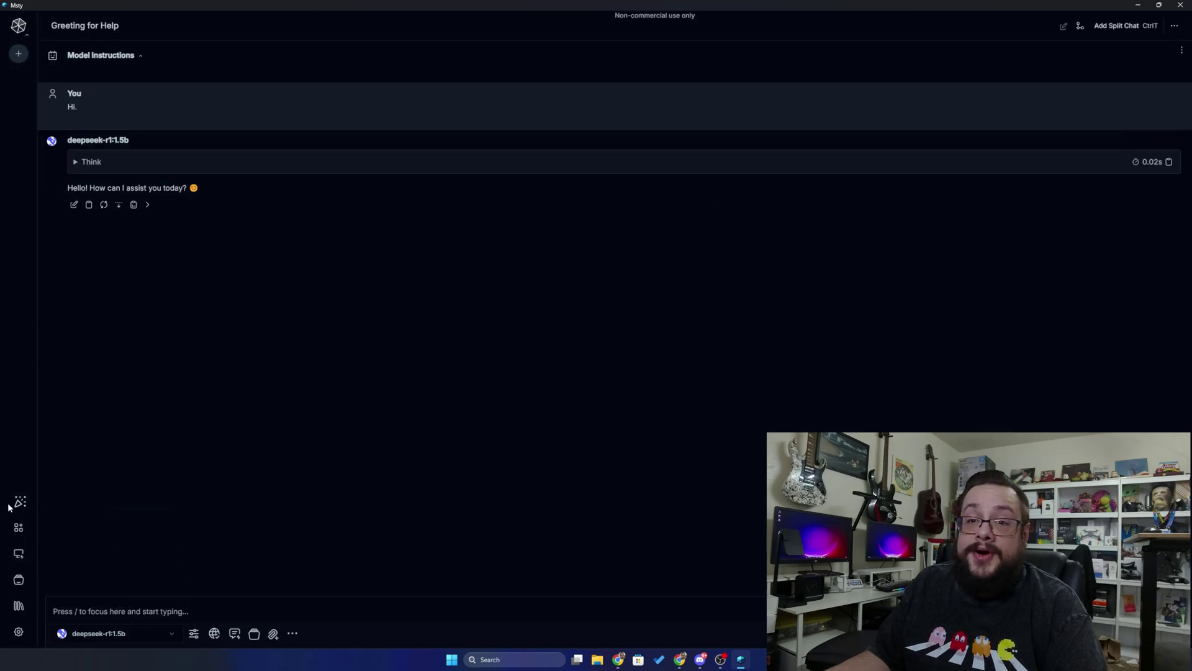
Open the online model hub for local AI models, keep Ollama as the source, and examine the compatibility ratings of the deepseek-r1 variants.
{"action": "left_click", "coordinate": [19, 554]}
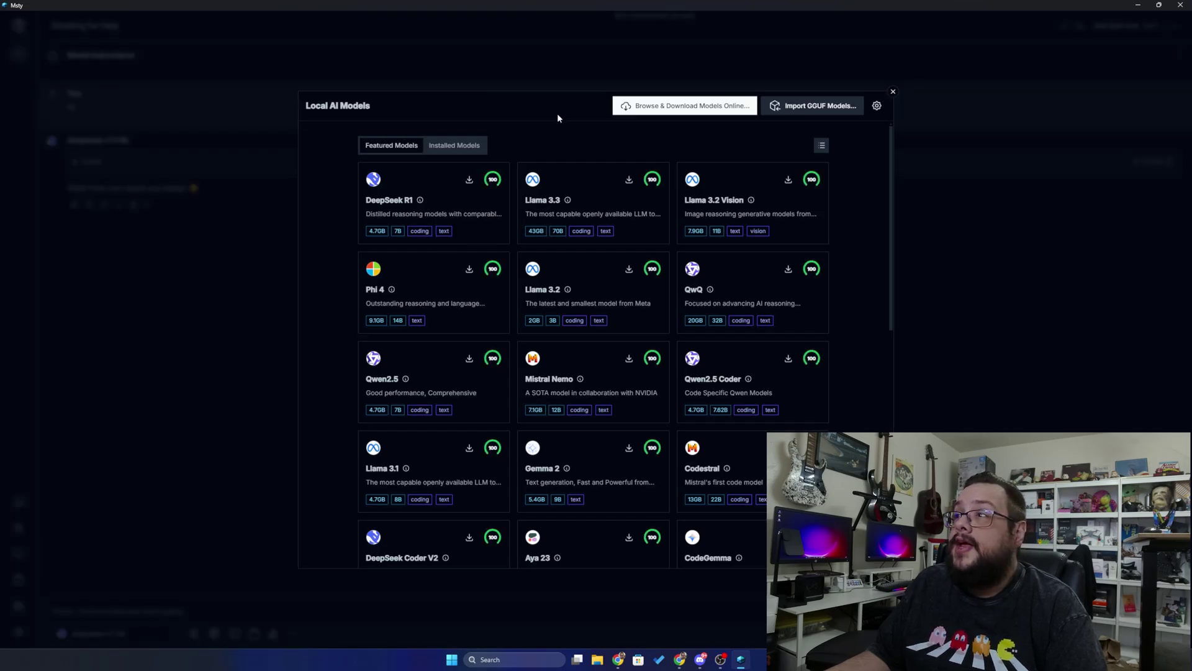
{"action": "left_click", "coordinate": [655, 109]}
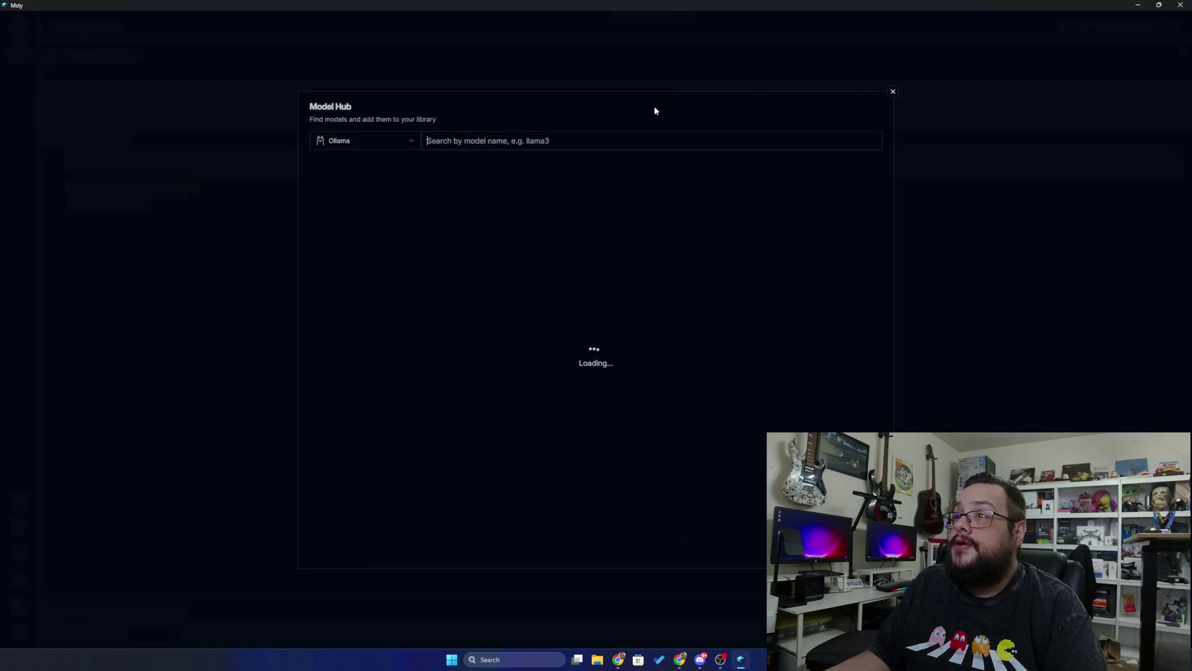
{"action": "left_click", "coordinate": [382, 145]}
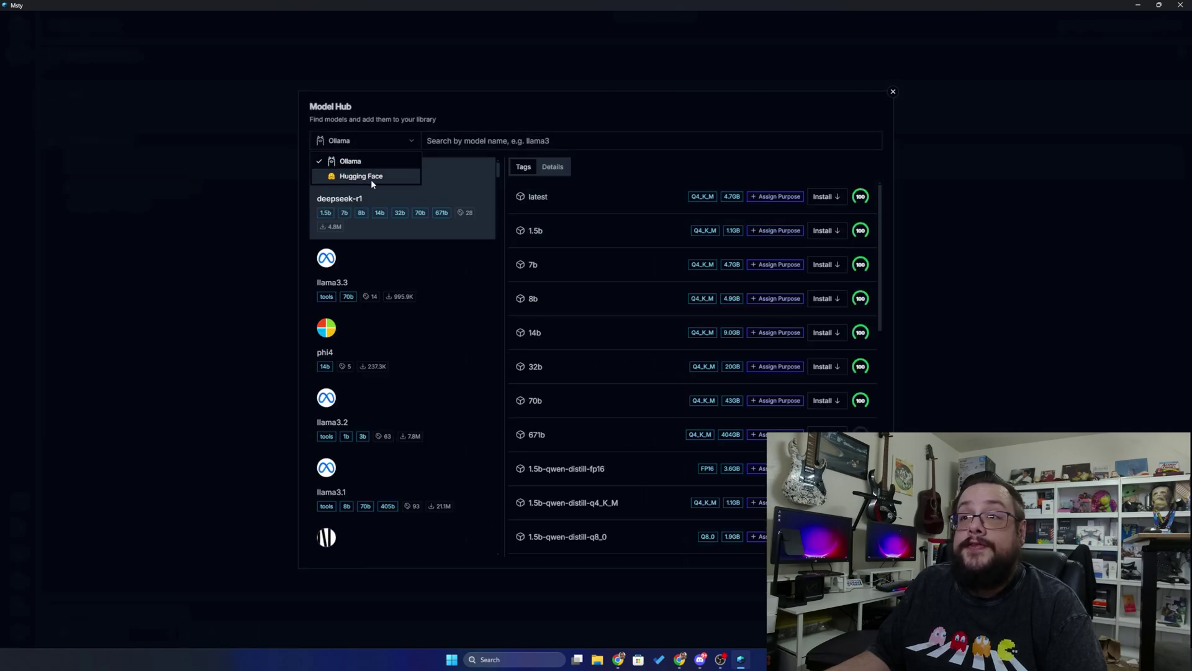
{"action": "left_click", "coordinate": [372, 161]}
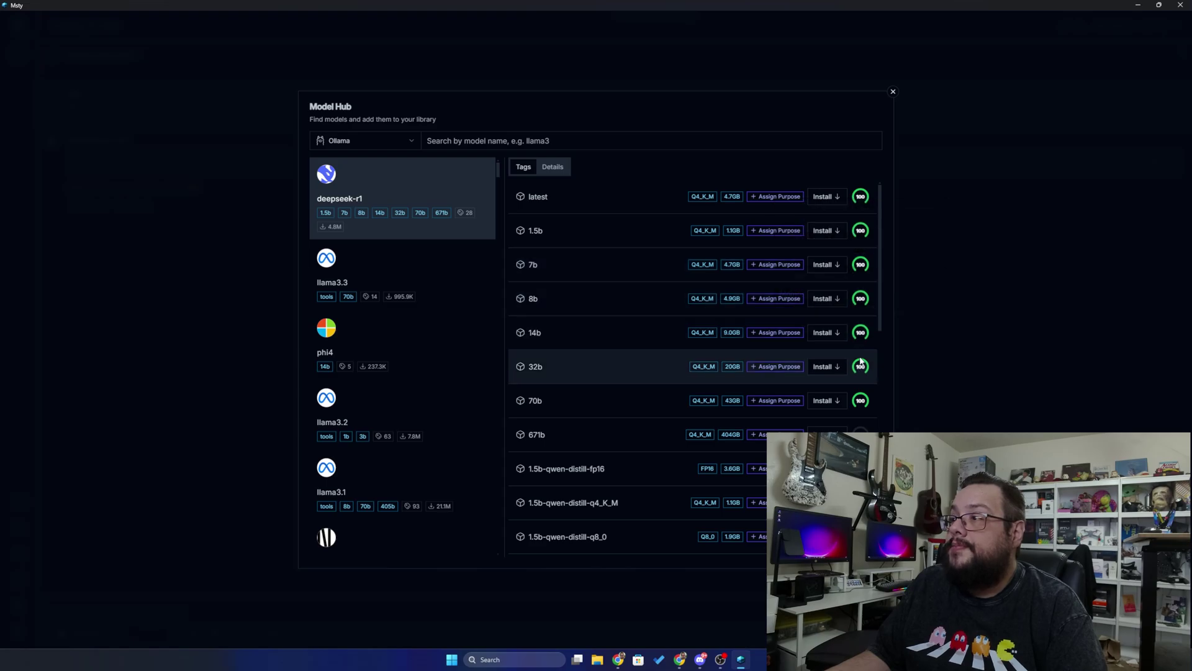
{"action": "mouse_move", "coordinate": [861, 368]}
{"action": "mouse_move", "coordinate": [862, 403]}
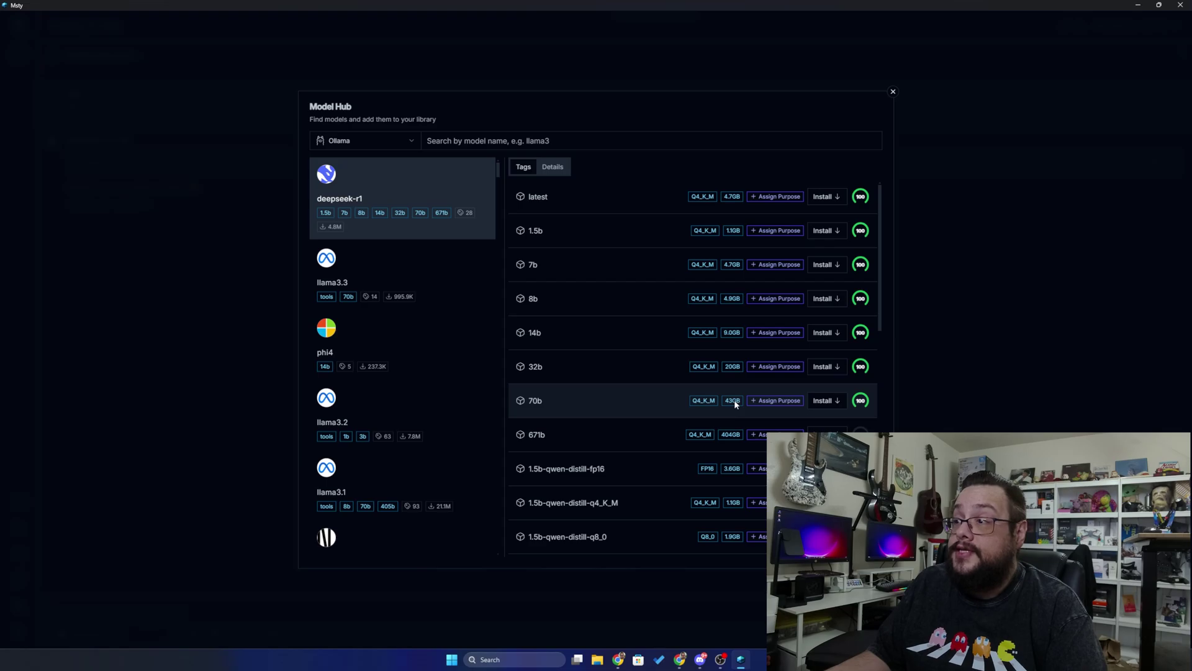
Assign the embedding, coding, text and vision purposes to the 70b variant of deepseek-r1.
{"action": "left_click", "coordinate": [797, 401]}
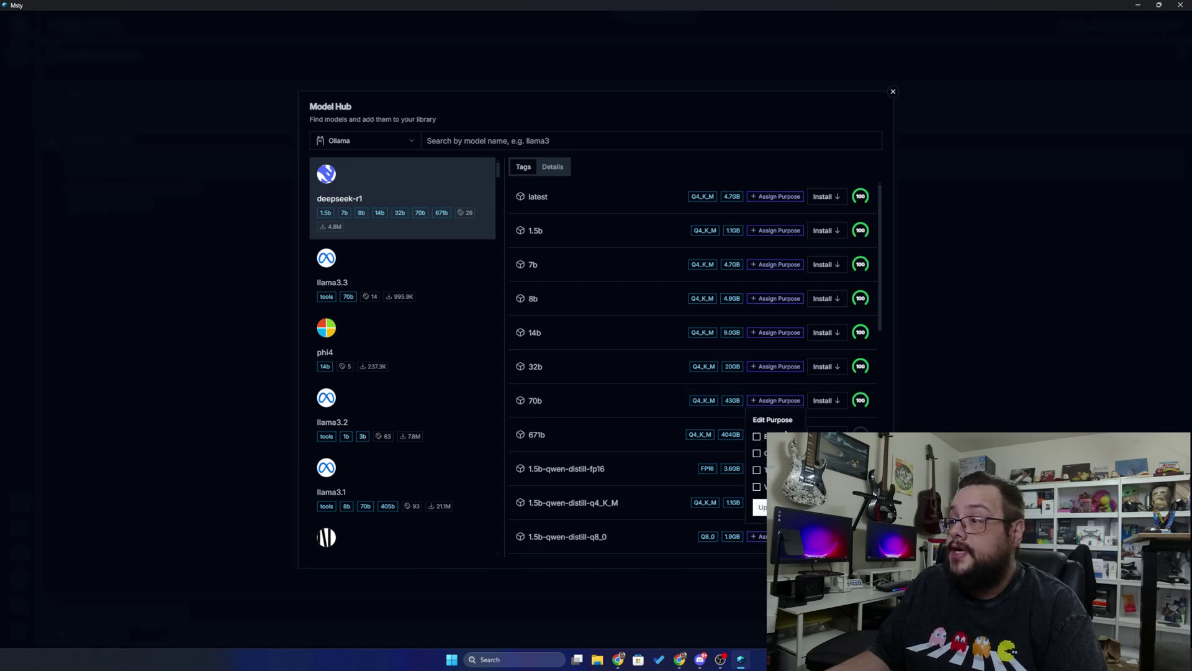
{"action": "left_click", "coordinate": [757, 437]}
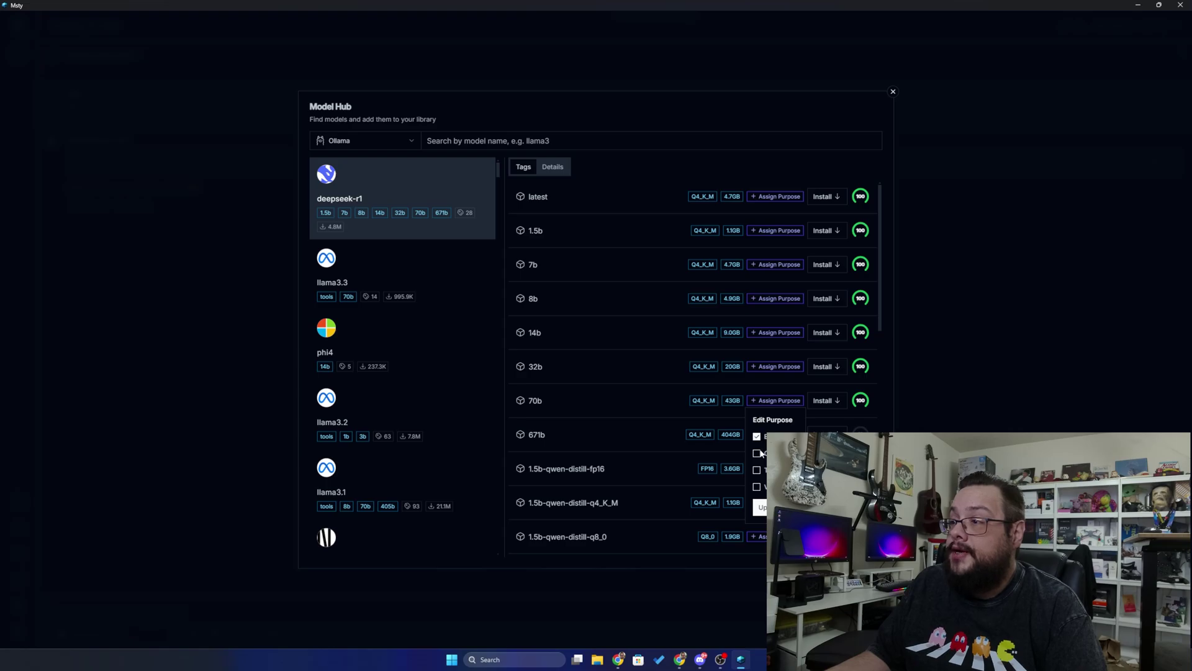
{"action": "left_click", "coordinate": [758, 454]}
{"action": "left_click", "coordinate": [757, 488]}
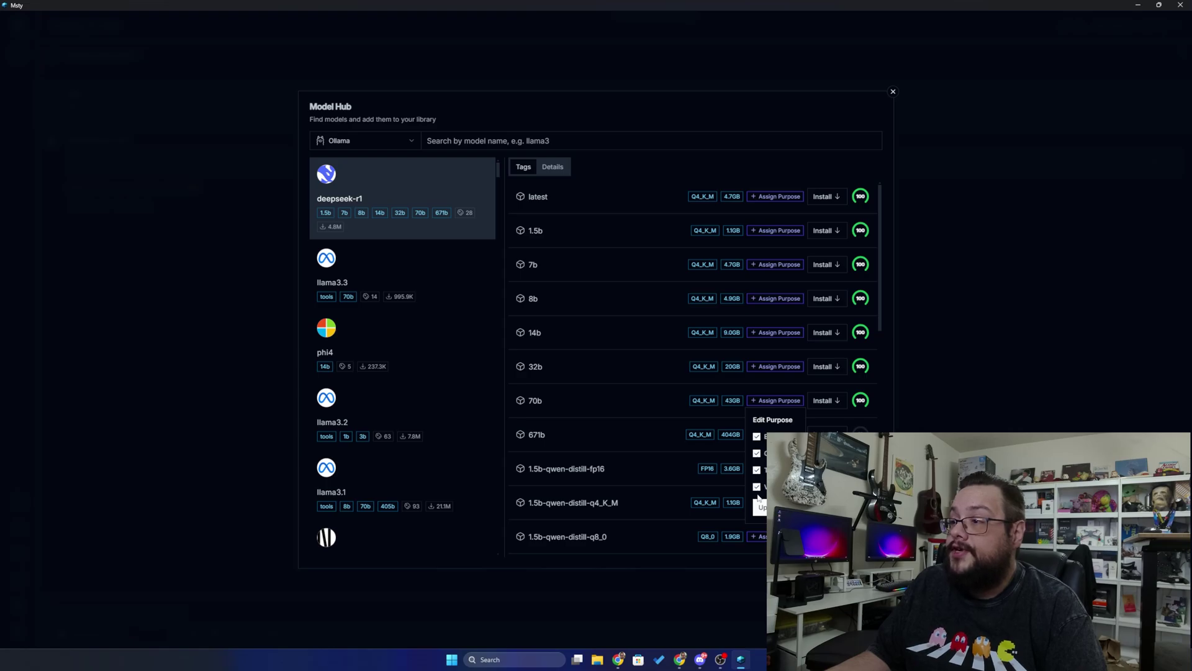
{"action": "left_click", "coordinate": [760, 508]}
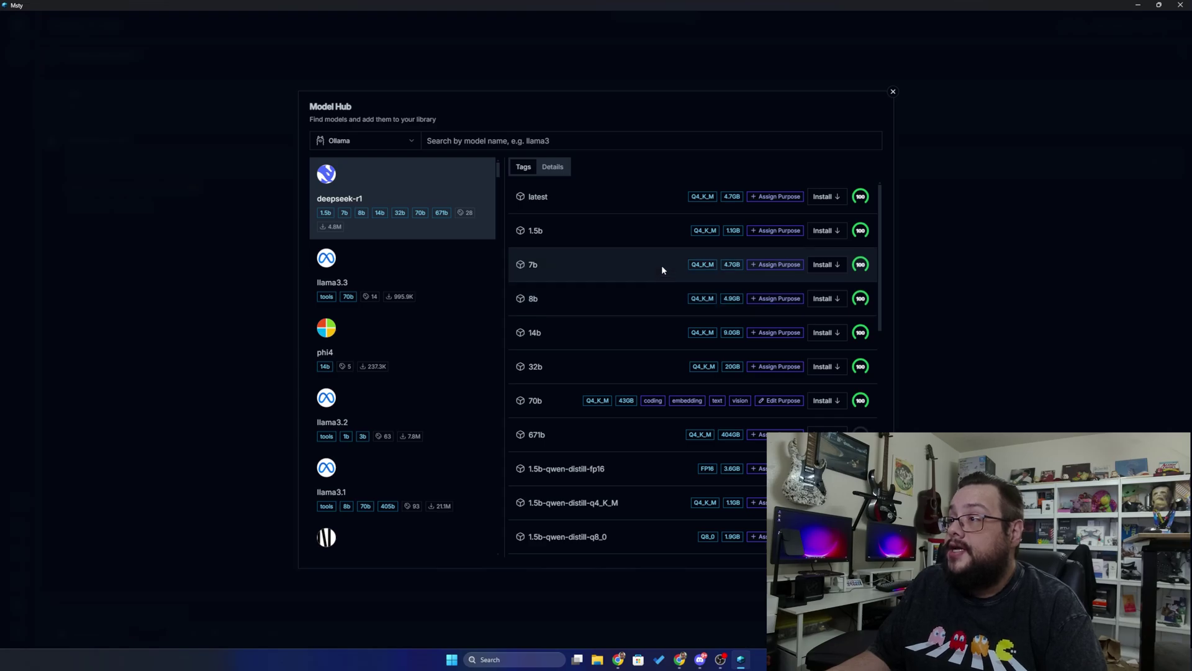
Assign the Embedding, Coding, Text and Vision purposes to the 8b variant of deepseek-r1 and install that variant.
{"action": "left_click", "coordinate": [765, 299]}
{"action": "left_click", "coordinate": [765, 335]}
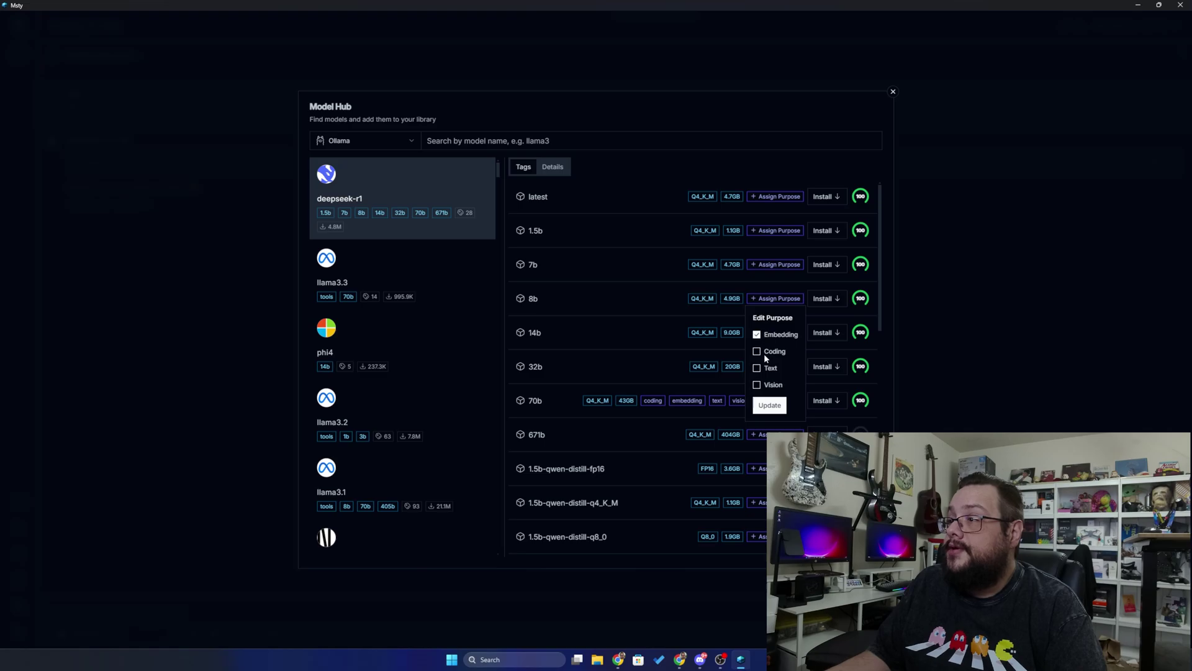
{"action": "left_click", "coordinate": [763, 352]}
{"action": "left_click", "coordinate": [766, 369]}
{"action": "left_click", "coordinate": [765, 385]}
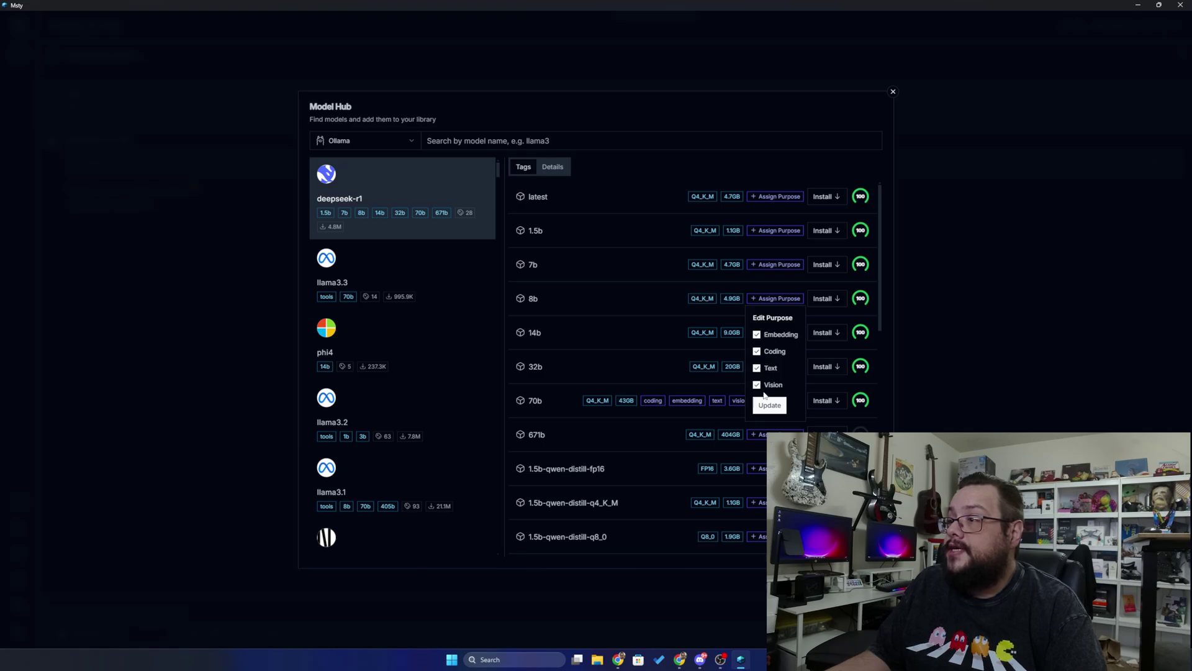
{"action": "left_click", "coordinate": [770, 404]}
{"action": "left_click", "coordinate": [832, 301]}
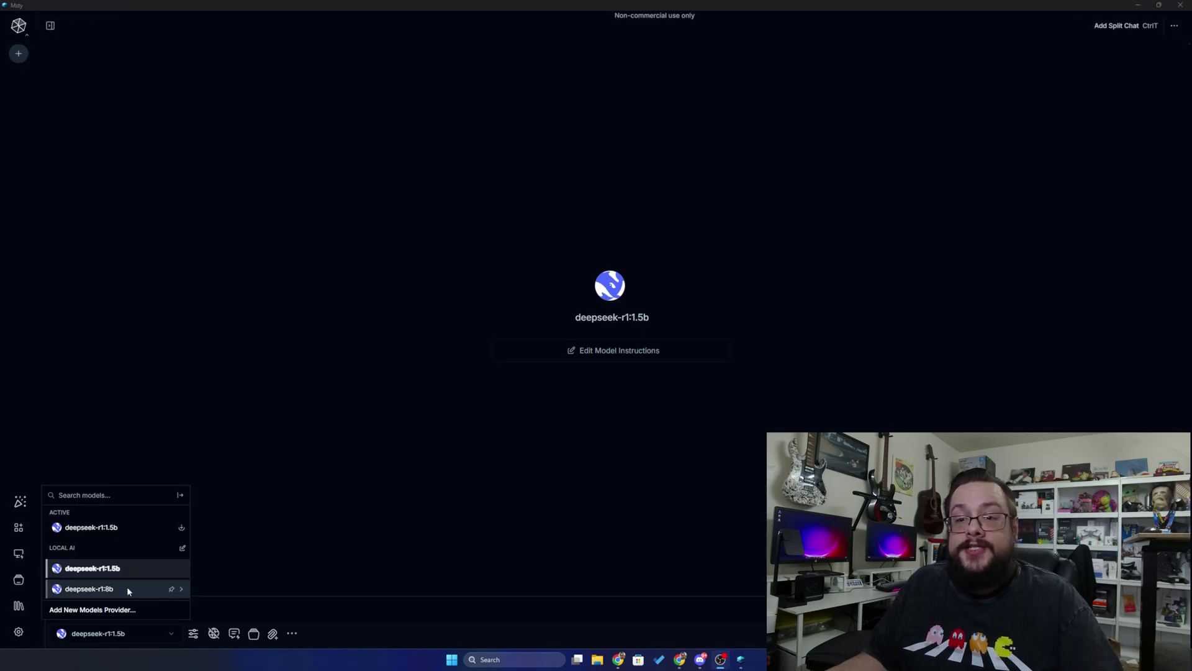
Using deepseek-r1:8b as the chat model with its web option toggled, send the message "Hi! Explain how much knowledge you have.".
{"action": "left_click", "coordinate": [128, 589]}
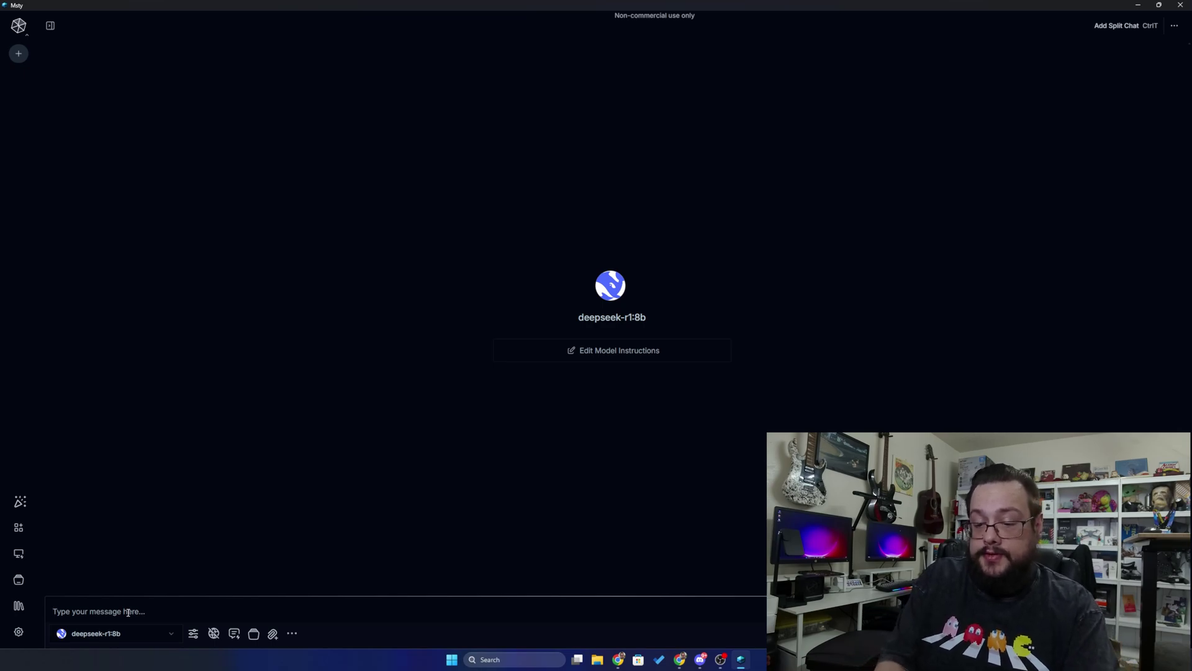
{"action": "left_click", "coordinate": [214, 633]}
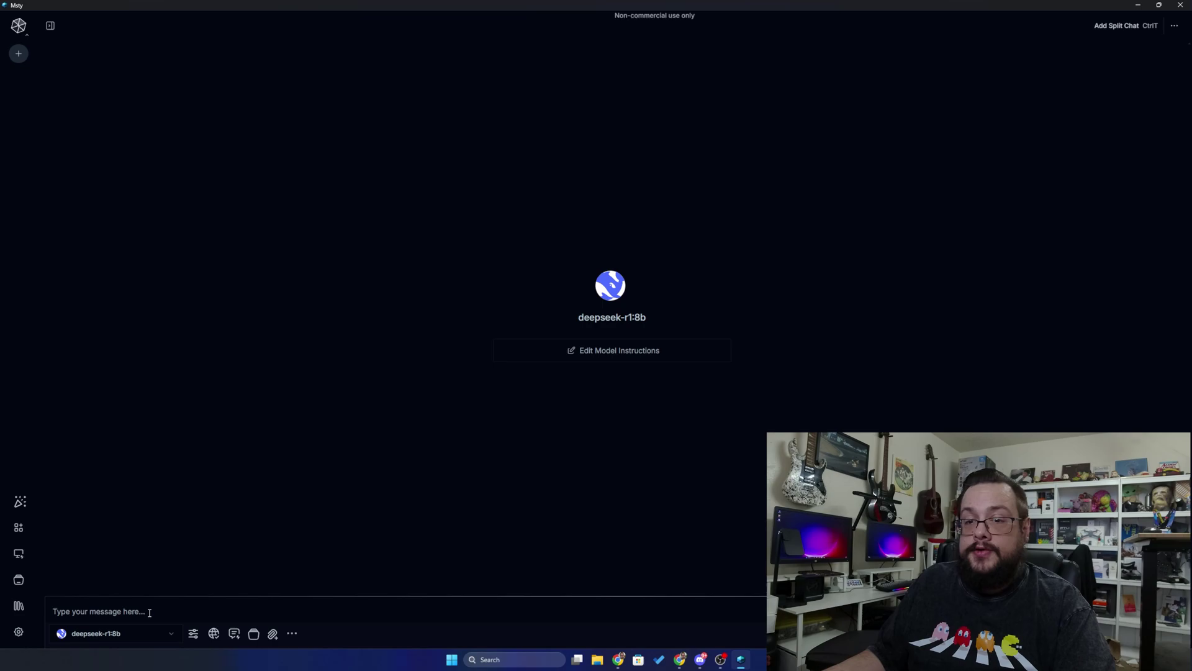
{"action": "type", "text": "Hi"}
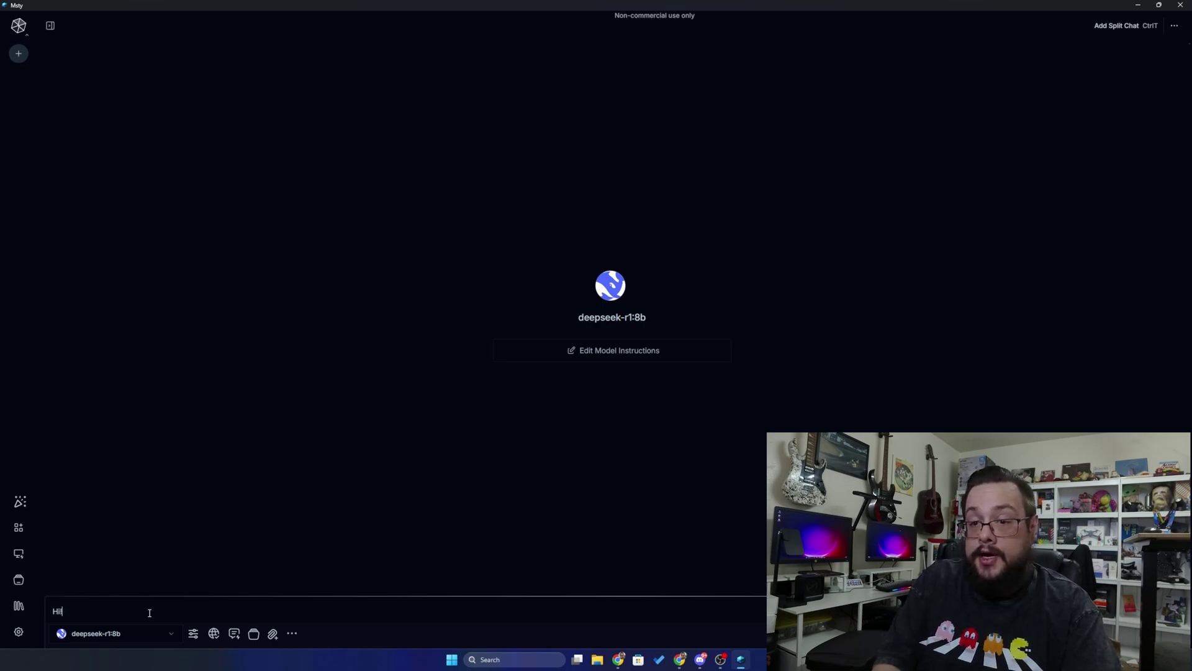
{"action": "type", "text": "! Explain how "}
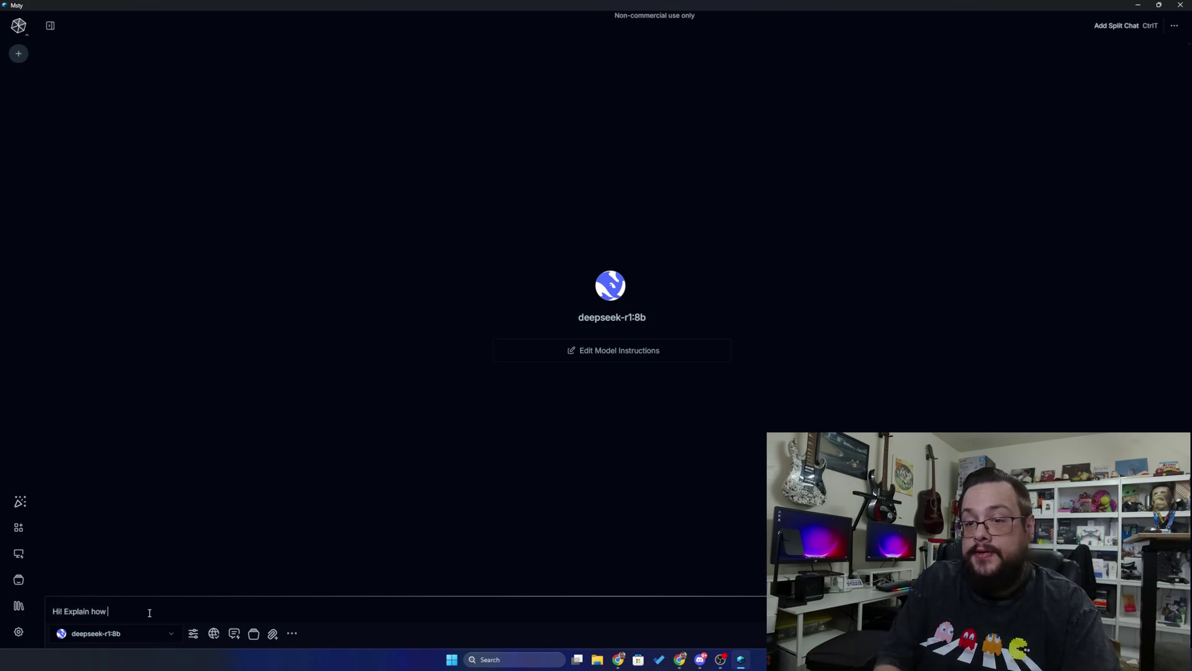
{"action": "type", "text": "much knowledge you have"}
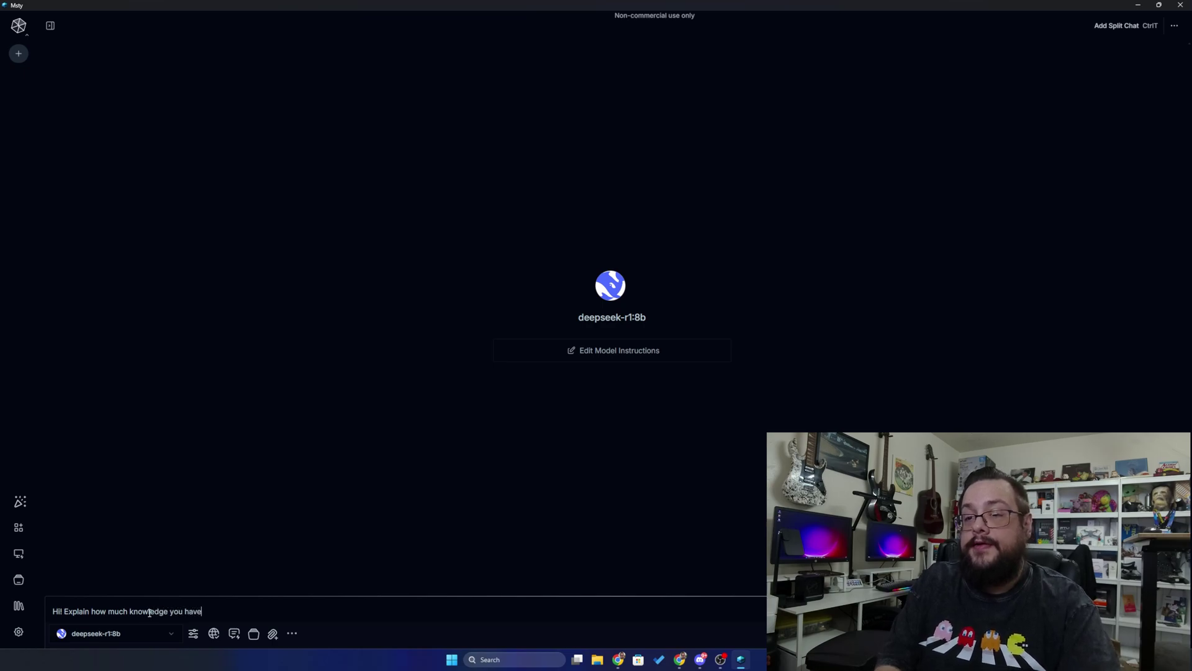
{"action": "key", "text": "Return"}
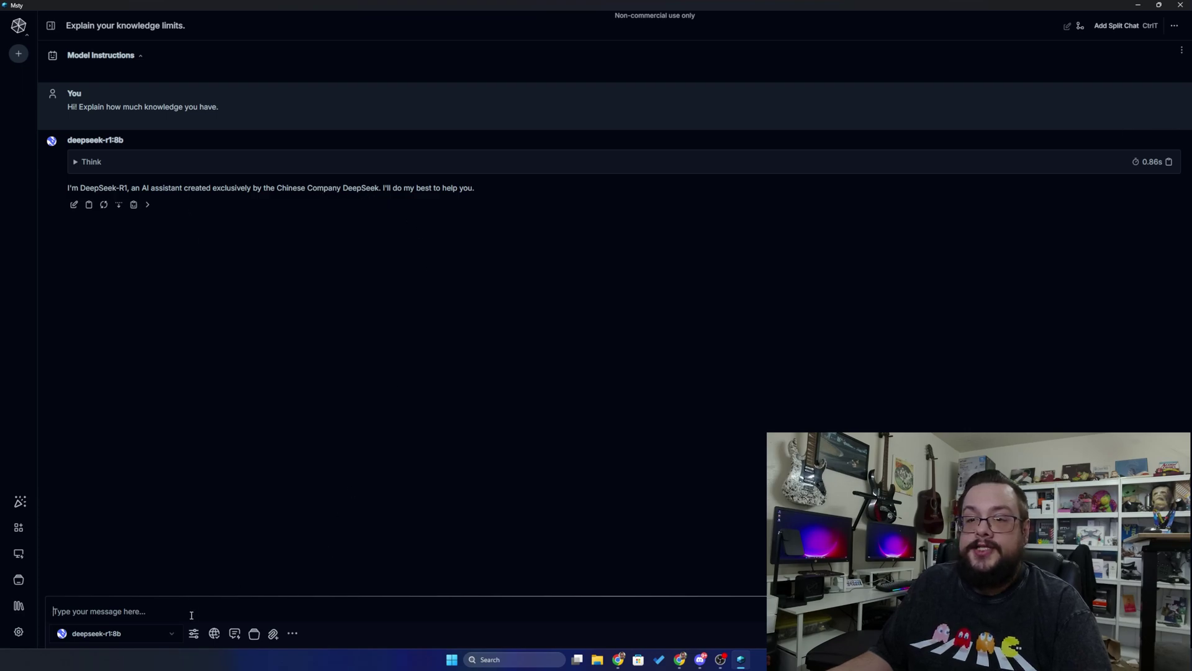
Ask the model to write a Python script creating a GUI to start and stop a web server, using its current directory as the web server root.
{"action": "type", "text": "Writ"}
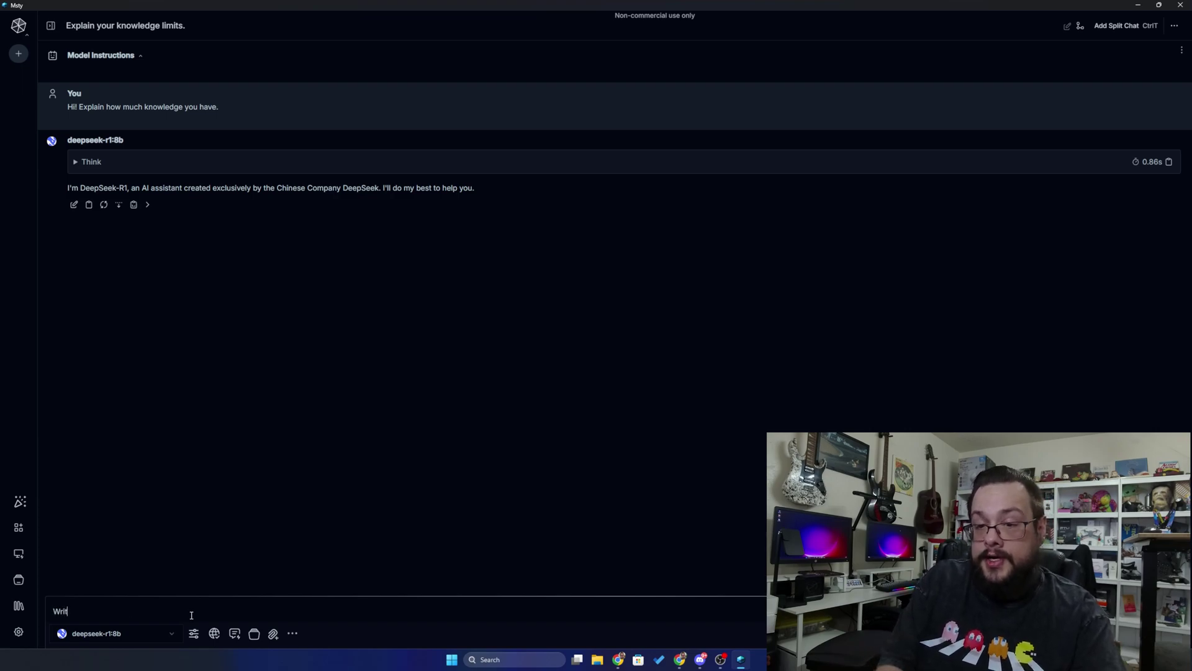
{"action": "type", "text": "e a Python scr"}
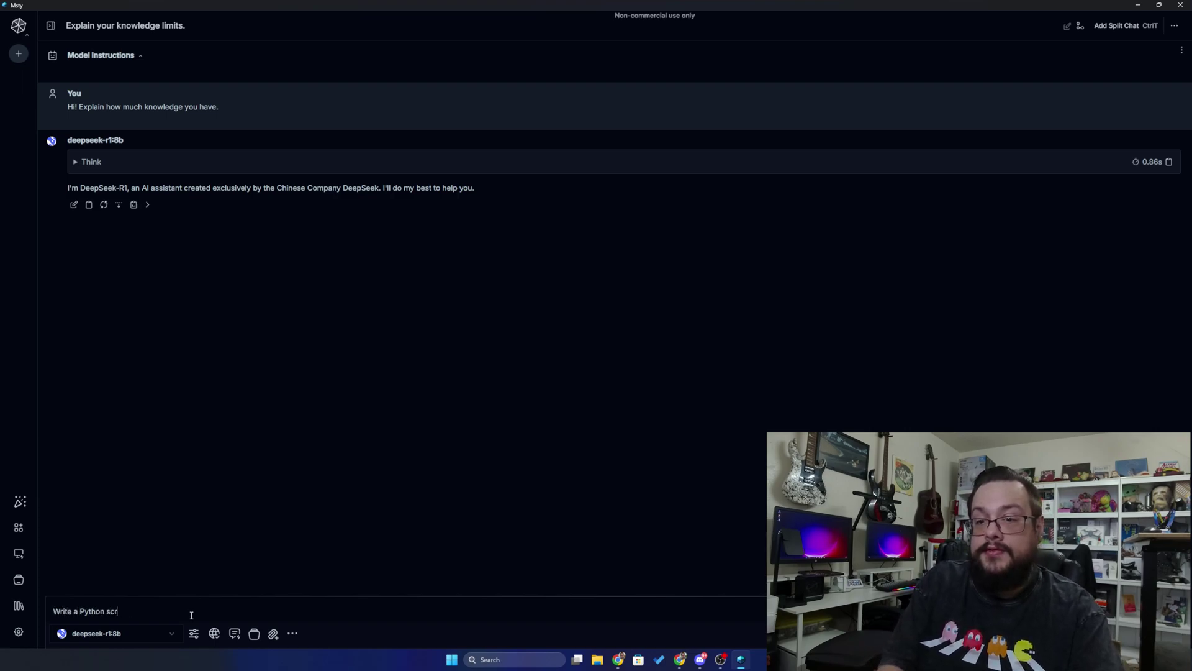
{"action": "type", "text": "ipt that creates a GUI fo"}
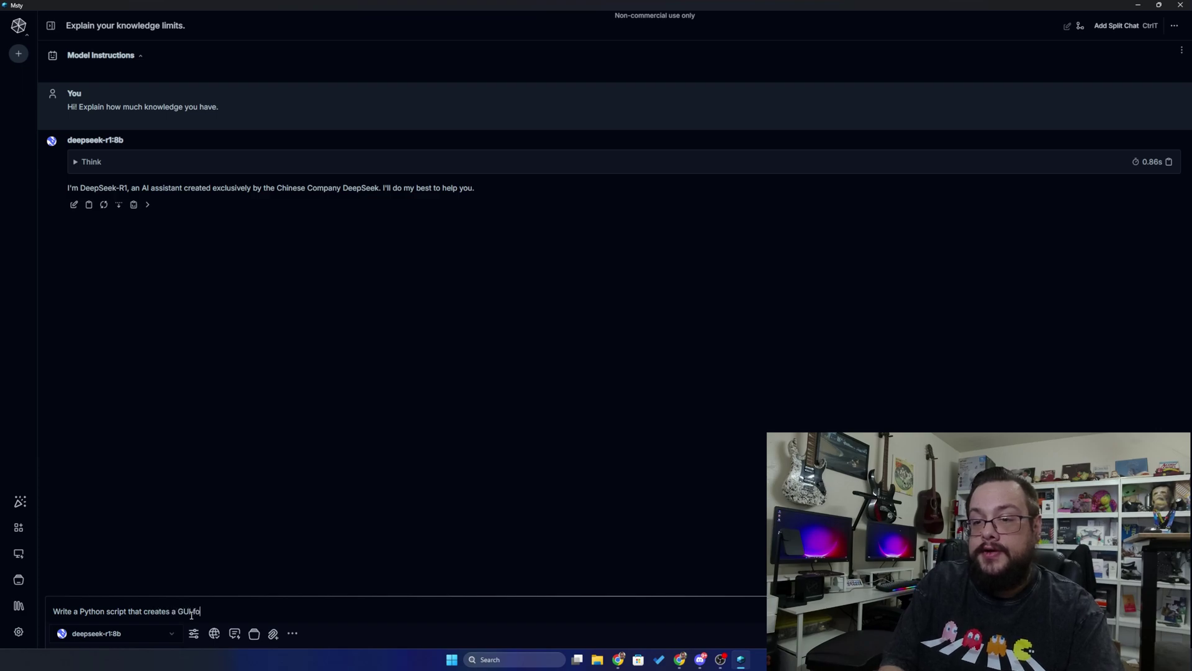
{"action": "type", "text": "r a web server"}
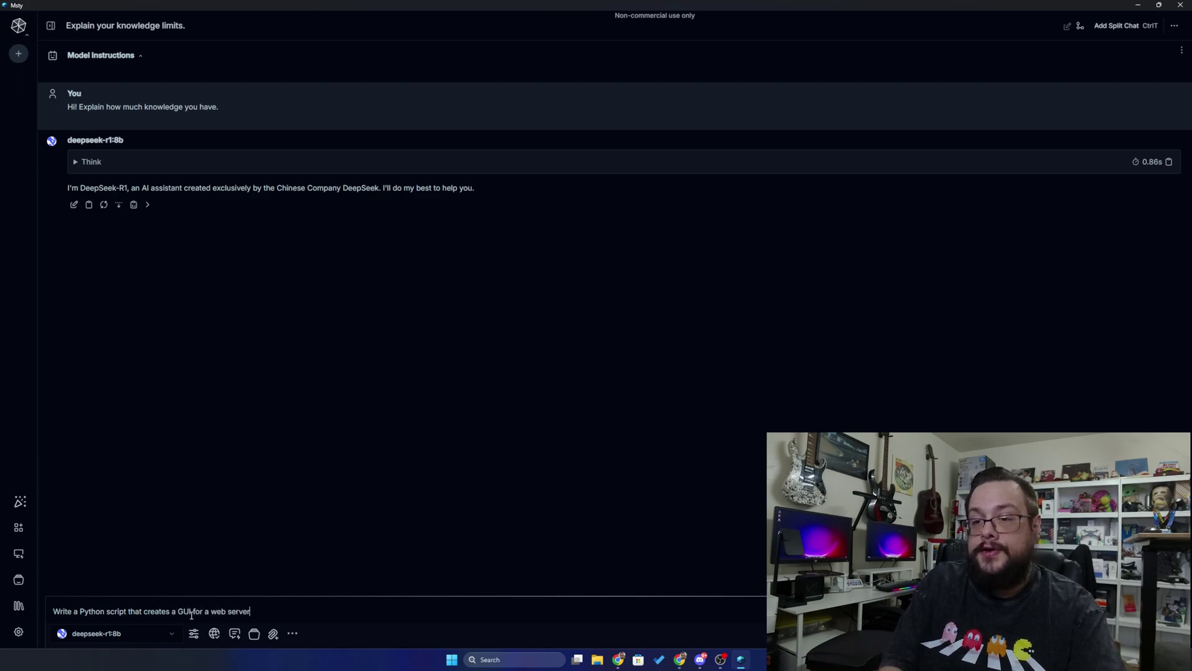
{"action": "type", "text": ", allowing the us"}
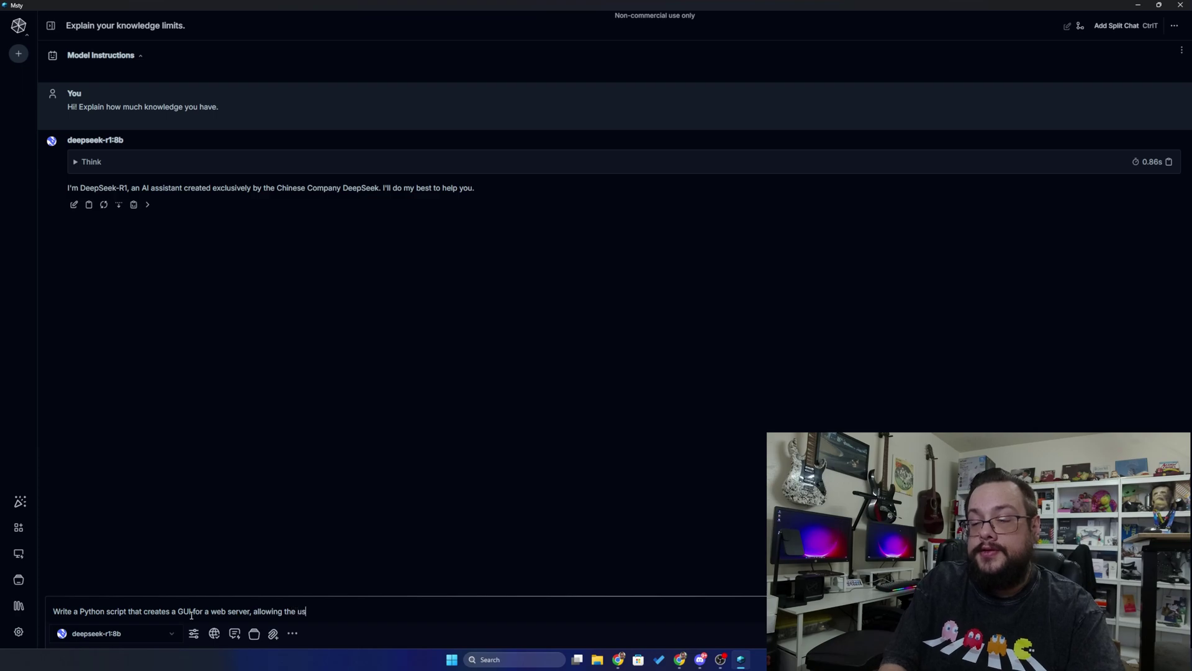
{"action": "type", "text": "er to start and sto"}
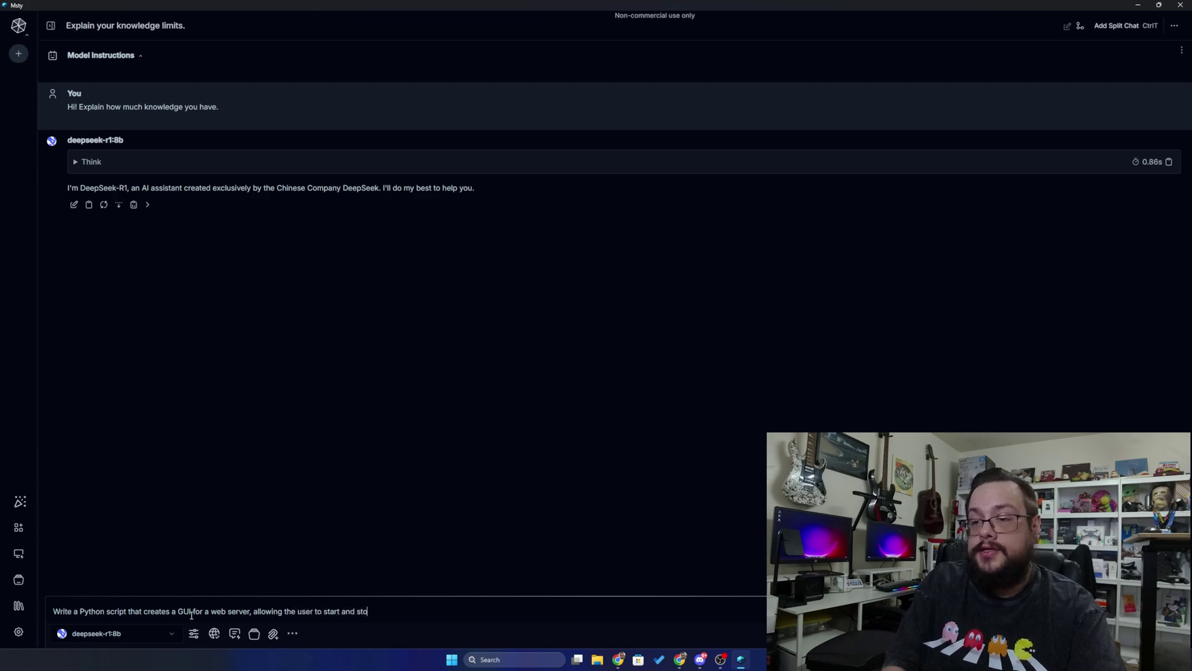
{"action": "type", "text": "p it. It should"}
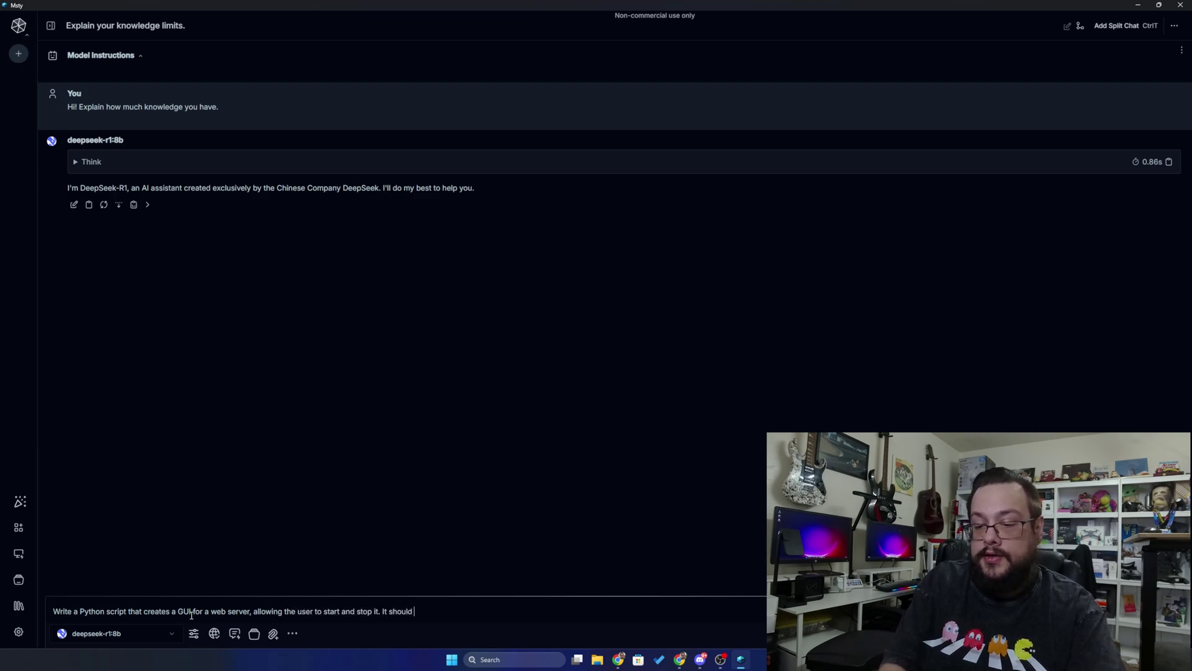
{"action": "type", "text": " ru"}
{"action": "key", "text": "BackSpace"}
{"action": "key", "text": "BackSpace"}
{"action": "type", "text": "use it's "}
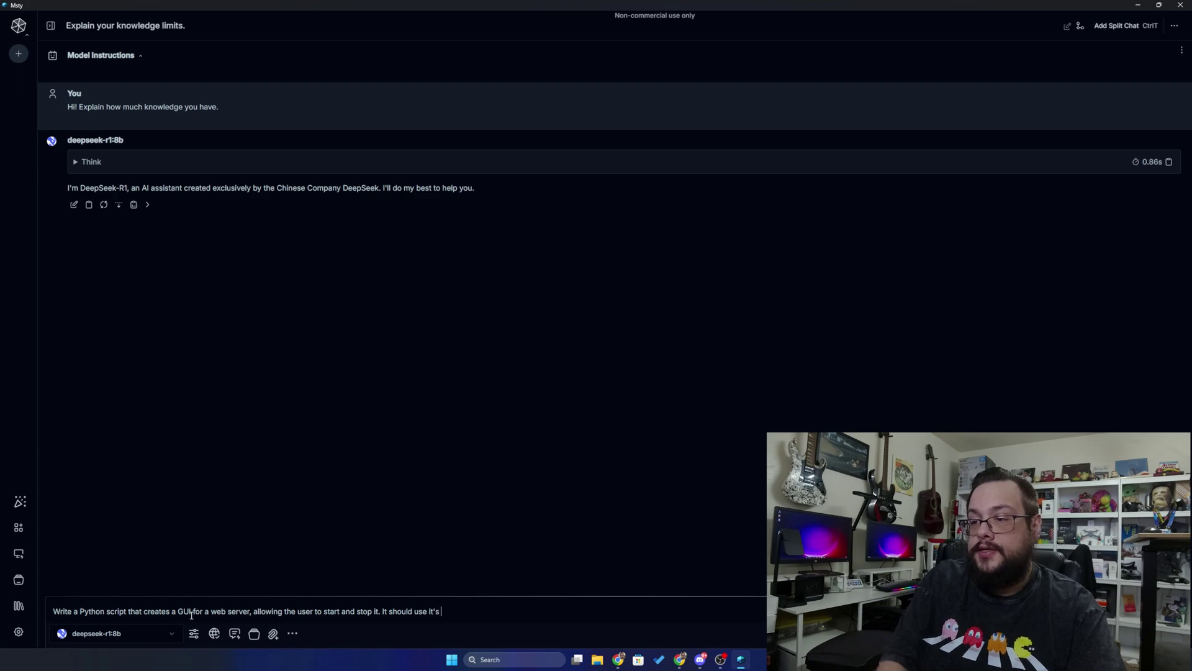
{"action": "type", "text": "current director"}
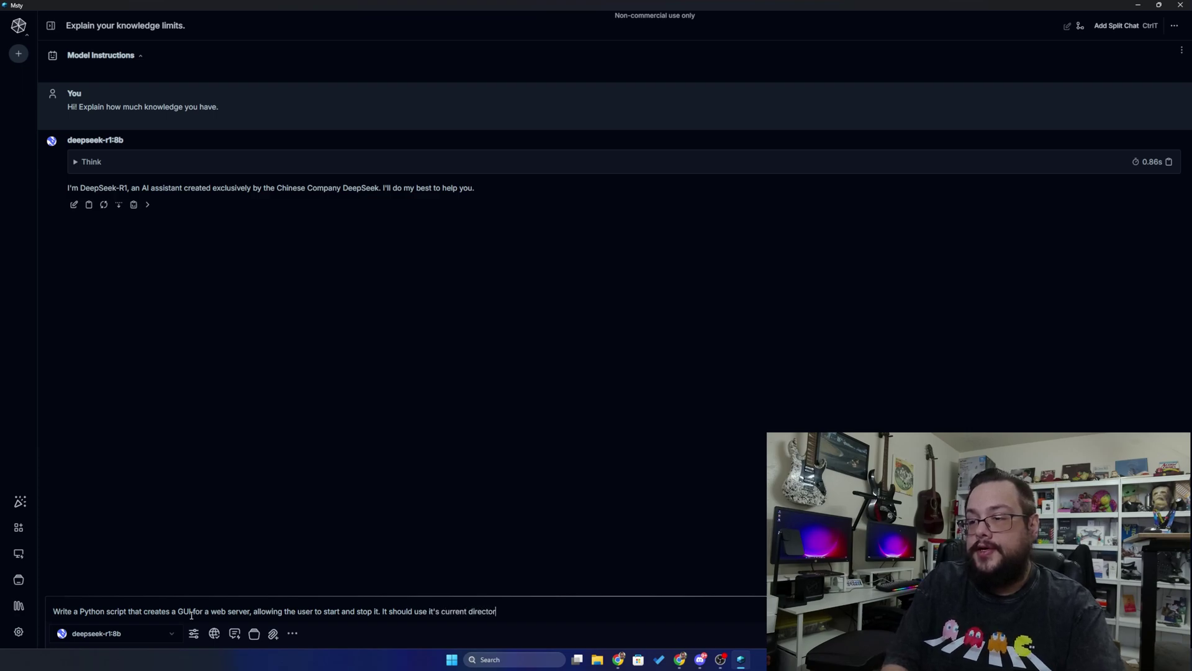
{"action": "type", "text": "y as the web server root."}
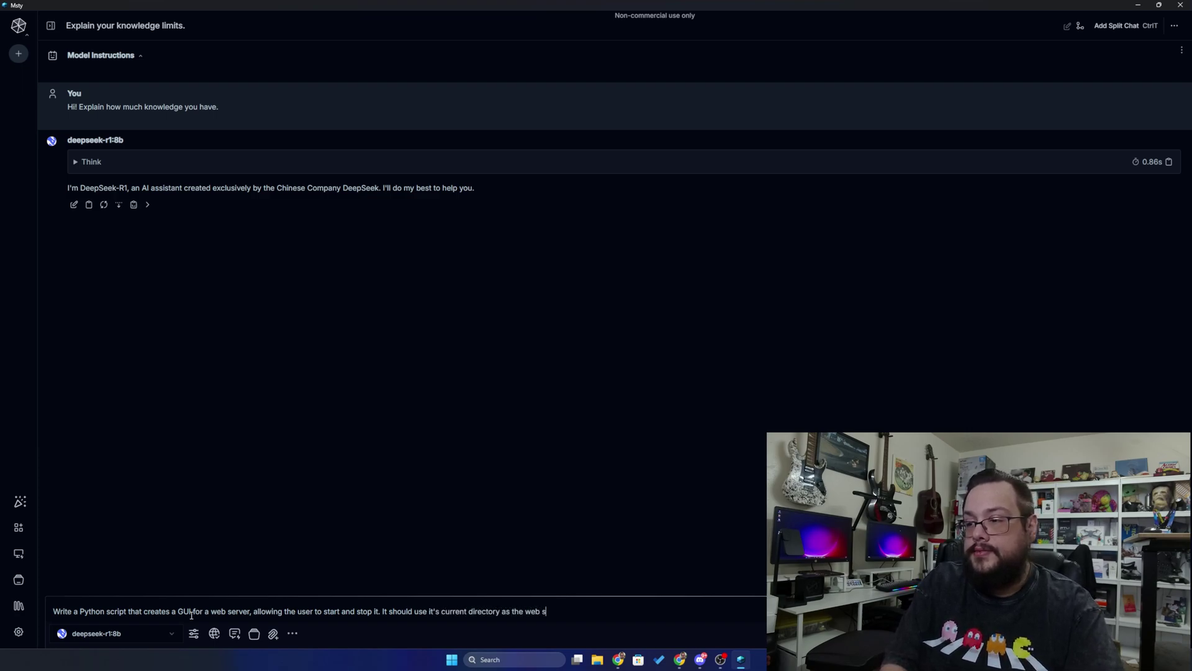
{"action": "key", "text": "Return"}
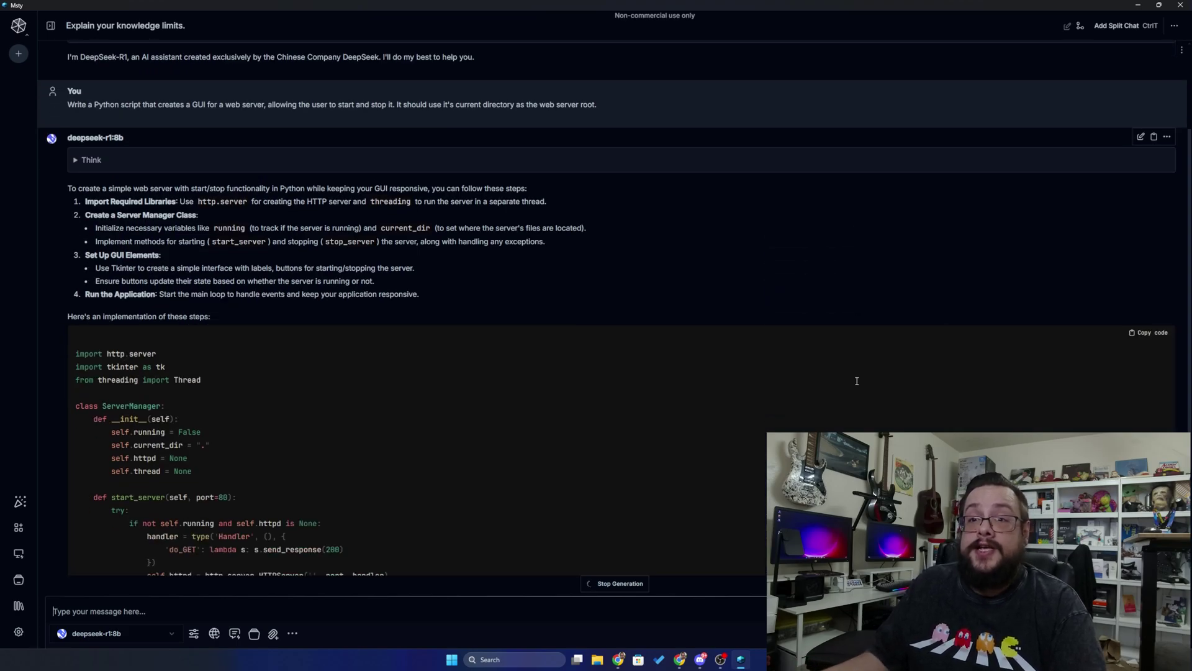
Review the generated web server script and the model's reasoning for it, and copy the script's code.
{"action": "scroll", "coordinate": [724, 393], "scroll_direction": "down", "scroll_amount": 10}
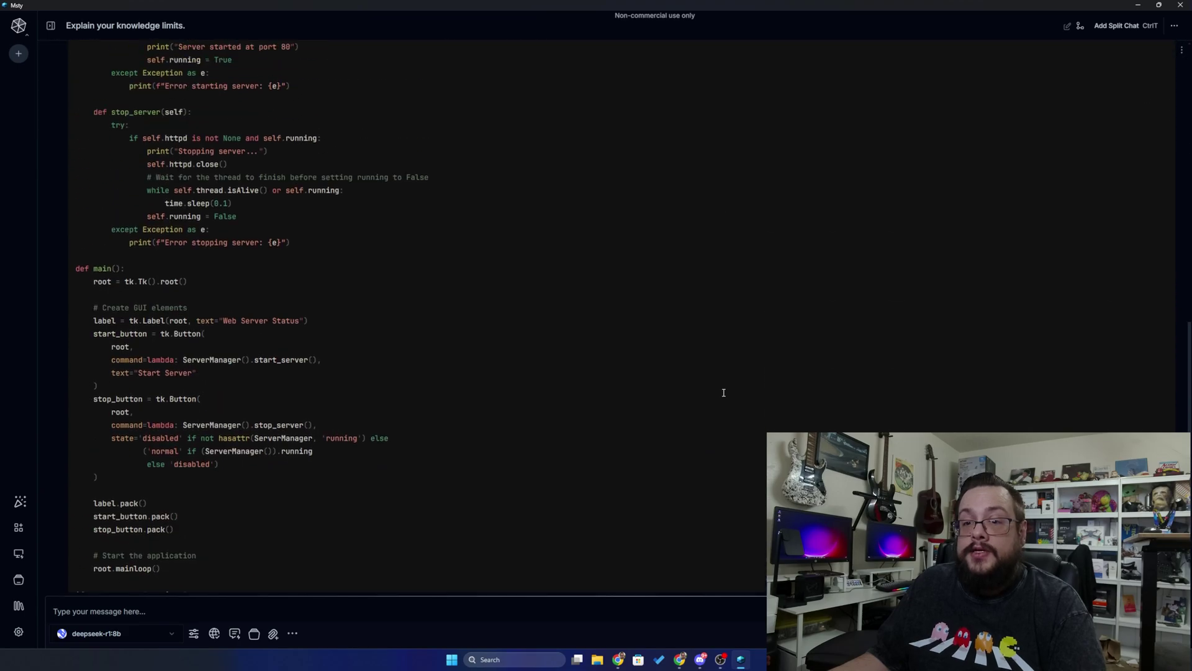
{"action": "scroll", "coordinate": [721, 391], "scroll_direction": "up", "scroll_amount": 10}
{"action": "scroll", "coordinate": [721, 390], "scroll_direction": "up", "scroll_amount": 1}
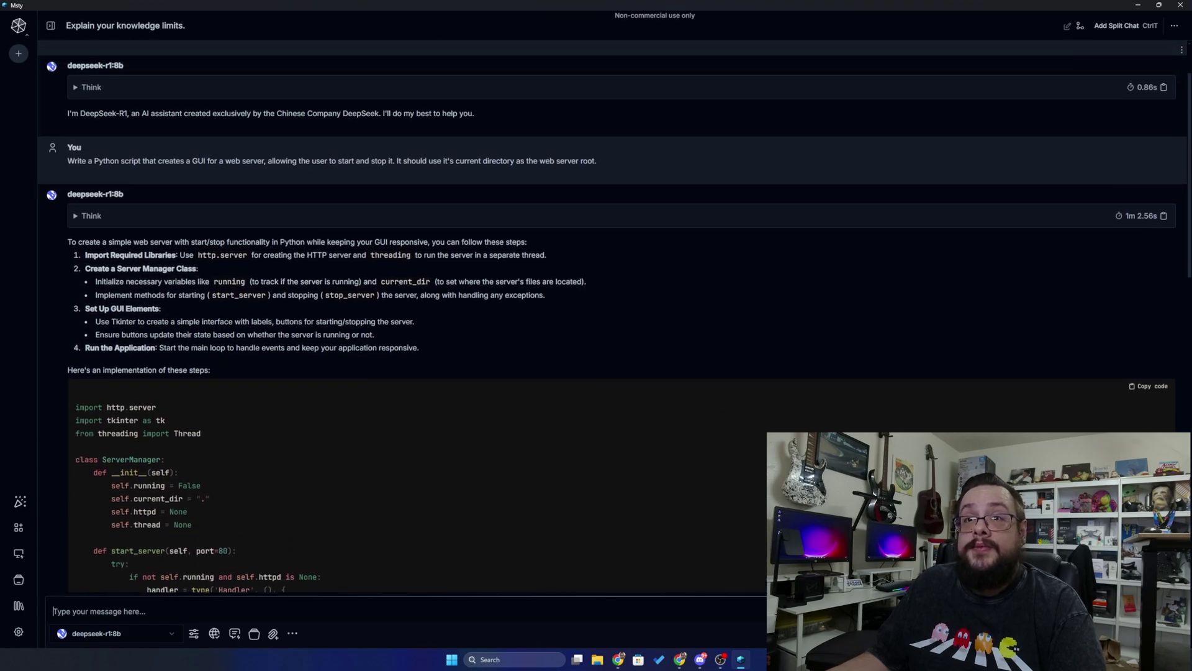
{"action": "left_click", "coordinate": [76, 216]}
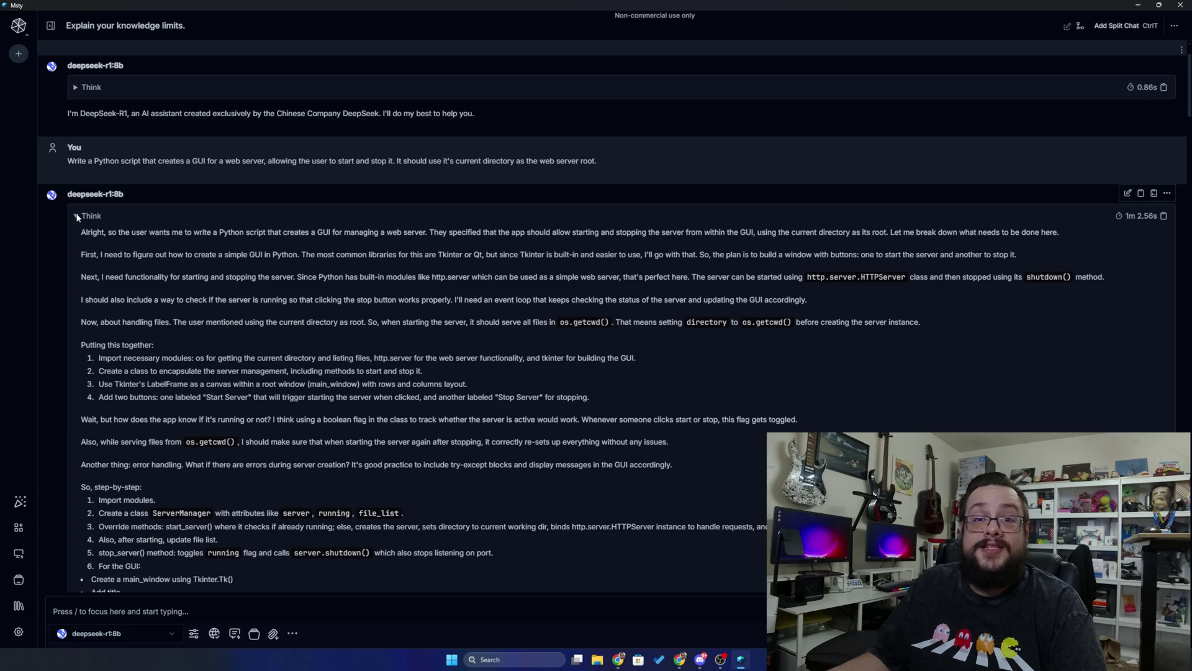
{"action": "left_click", "coordinate": [76, 216]}
{"action": "left_click", "coordinate": [1147, 387]}
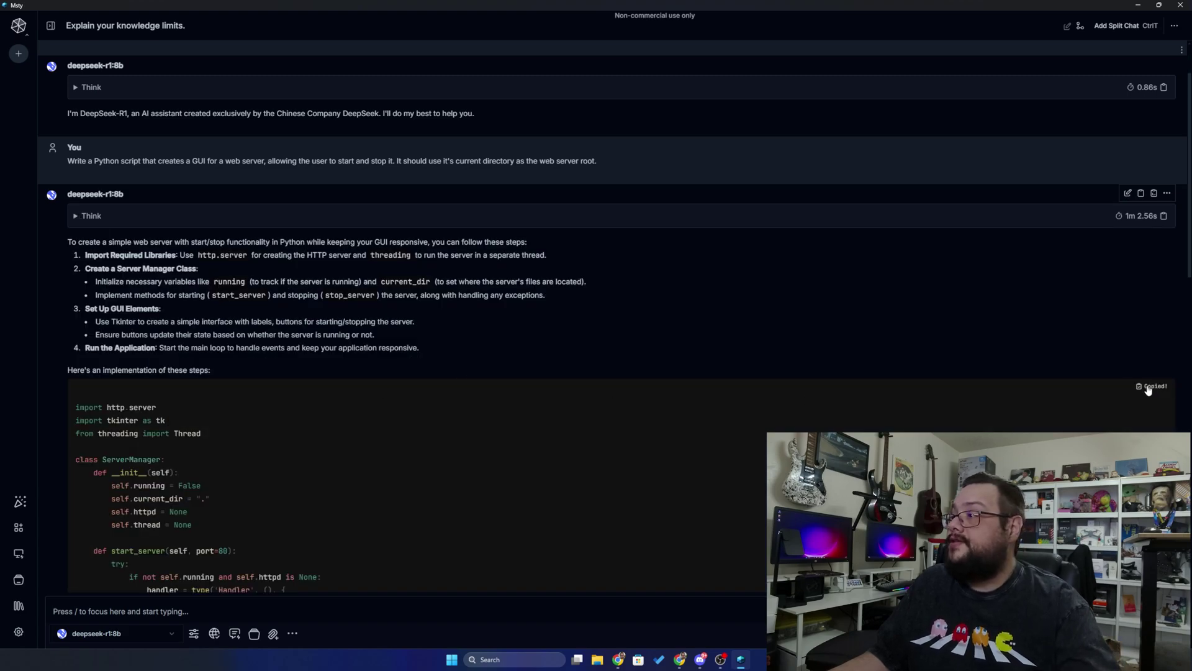
Restore the maximized chat window to uncover the desktop, and bring up the desktop's options for creating a new item.
{"action": "left_click_drag", "start_coordinate": [221, 4], "coordinate": [285, 189]}
{"action": "right_click", "coordinate": [311, 111]}
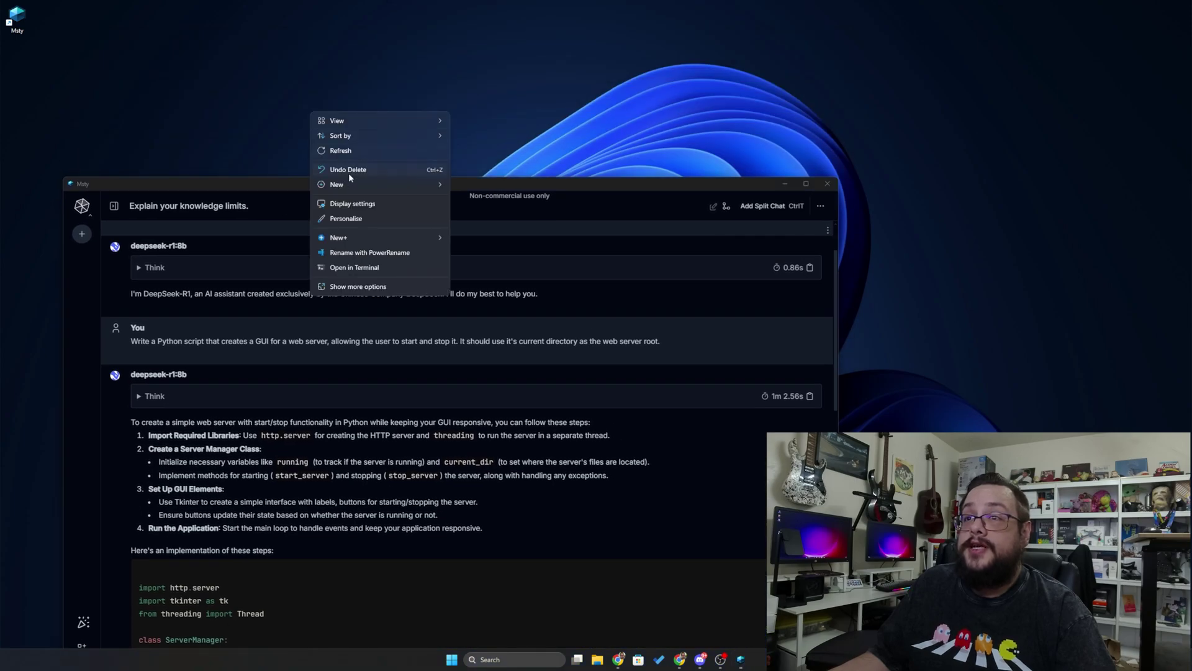
{"action": "mouse_move", "coordinate": [353, 180]}
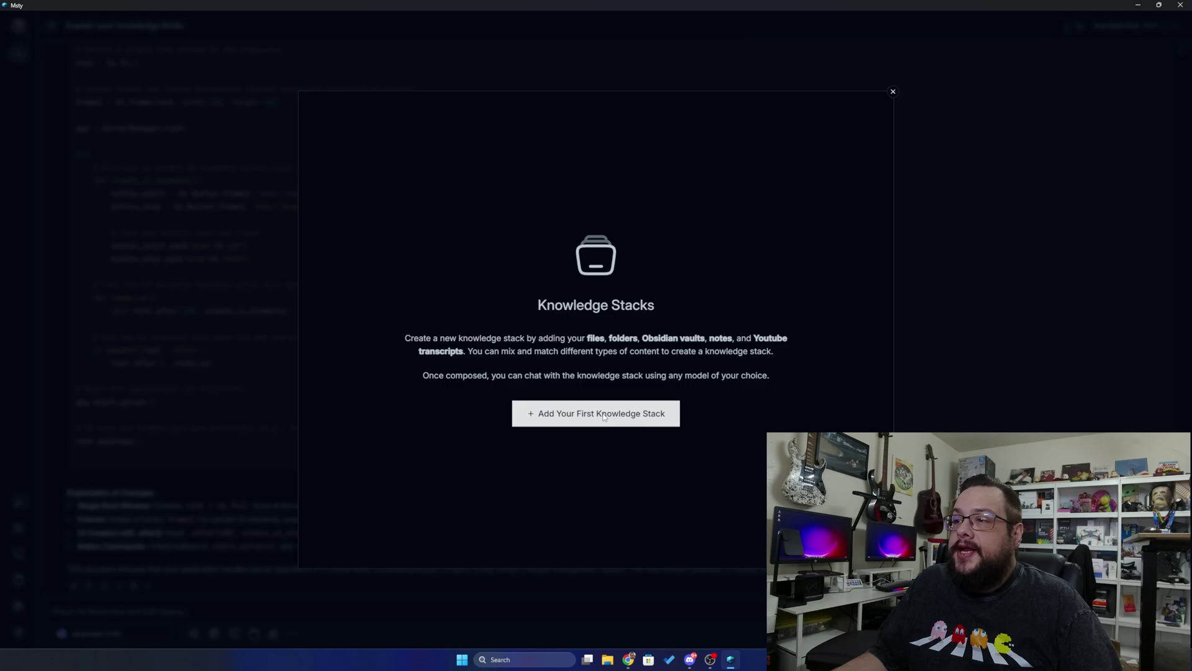
Create the first knowledge stack, titled "Driver Code", with MixedBread Embed Large as its preferred embedding model.
{"action": "left_click", "coordinate": [599, 414]}
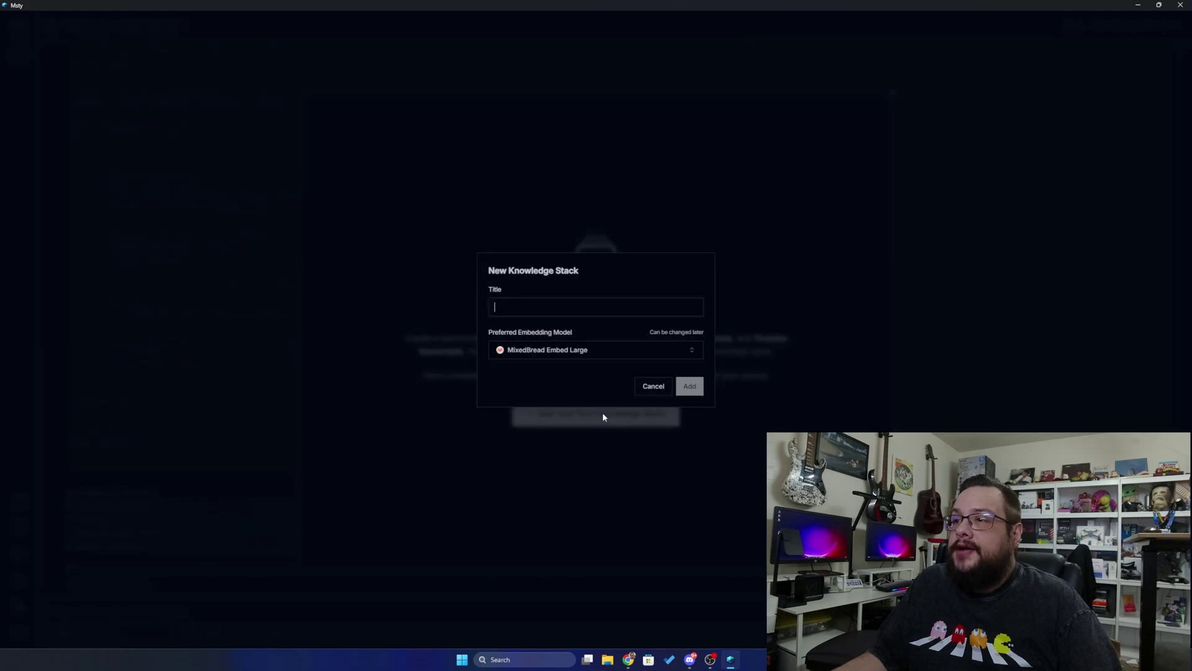
{"action": "type", "text": "Driver"}
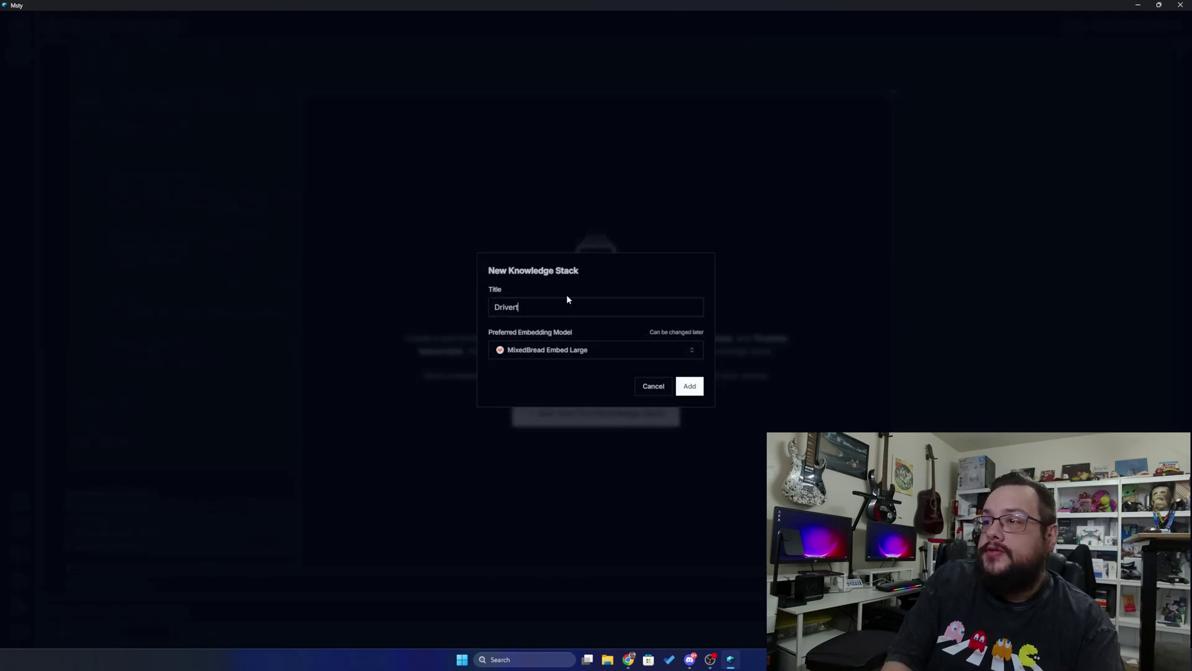
{"action": "type", "text": " Code"}
{"action": "left_click", "coordinate": [690, 385]}
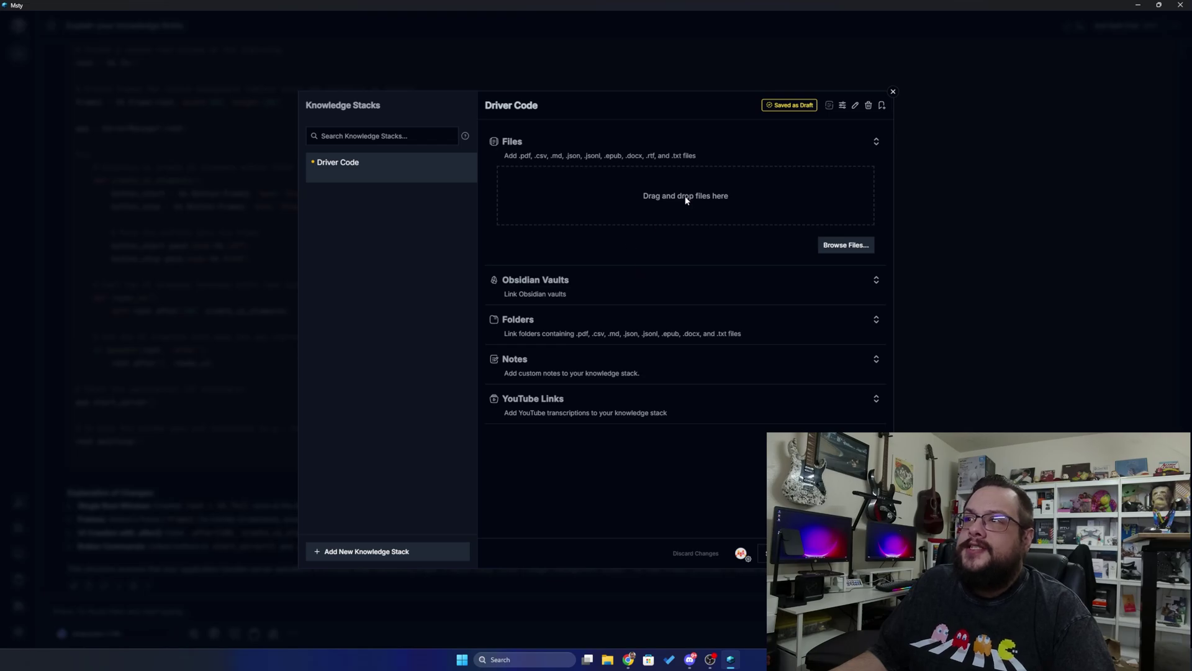
Browse for stack files in the MttVDD folder under Virtual Display Driver (HDR), and rename Driver.cpp with a .txt extension.
{"action": "left_click", "coordinate": [857, 246]}
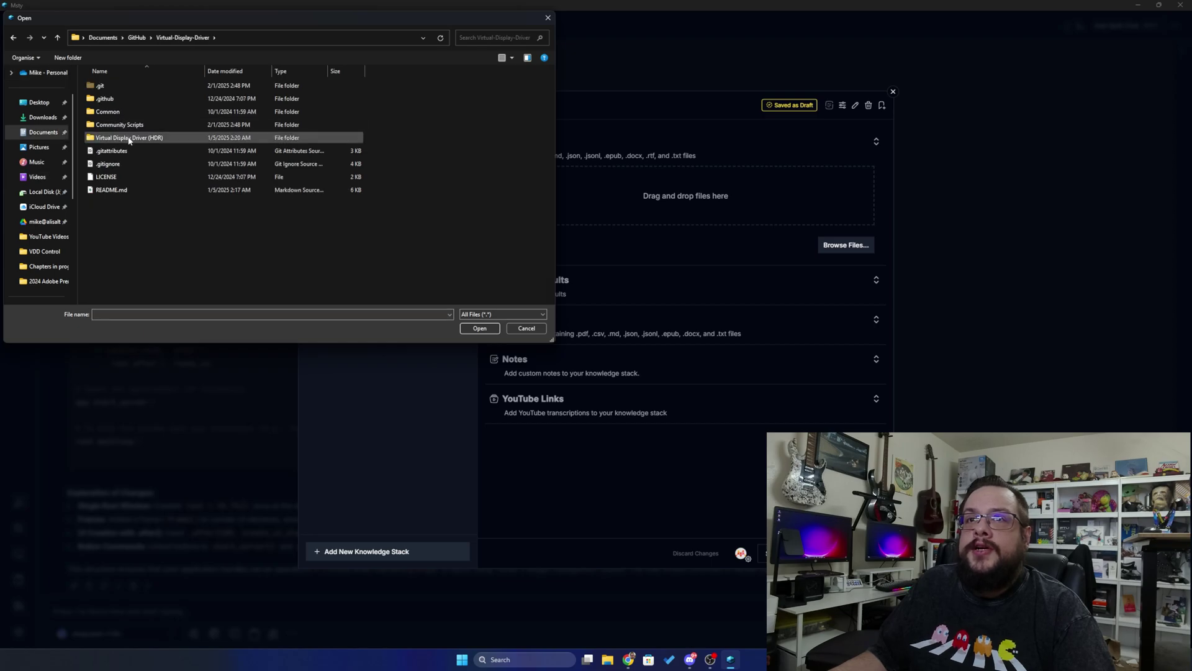
{"action": "double_click", "coordinate": [125, 137]}
{"action": "double_click", "coordinate": [135, 132]}
{"action": "left_click", "coordinate": [120, 112]}
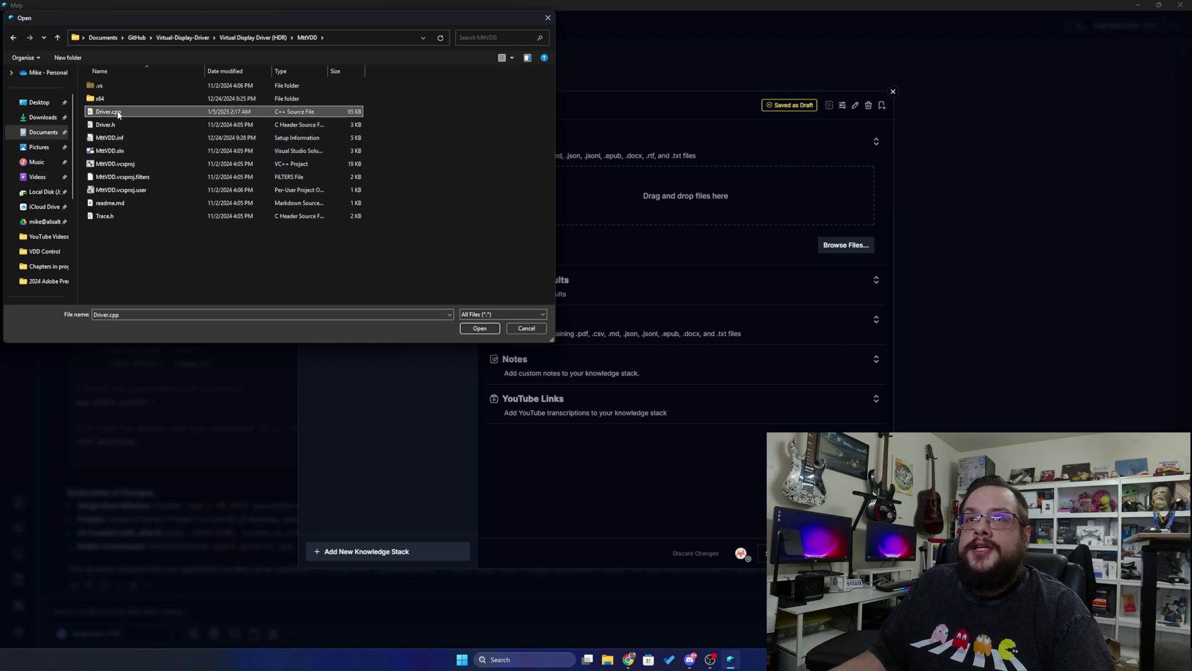
{"action": "left_click", "coordinate": [117, 112]}
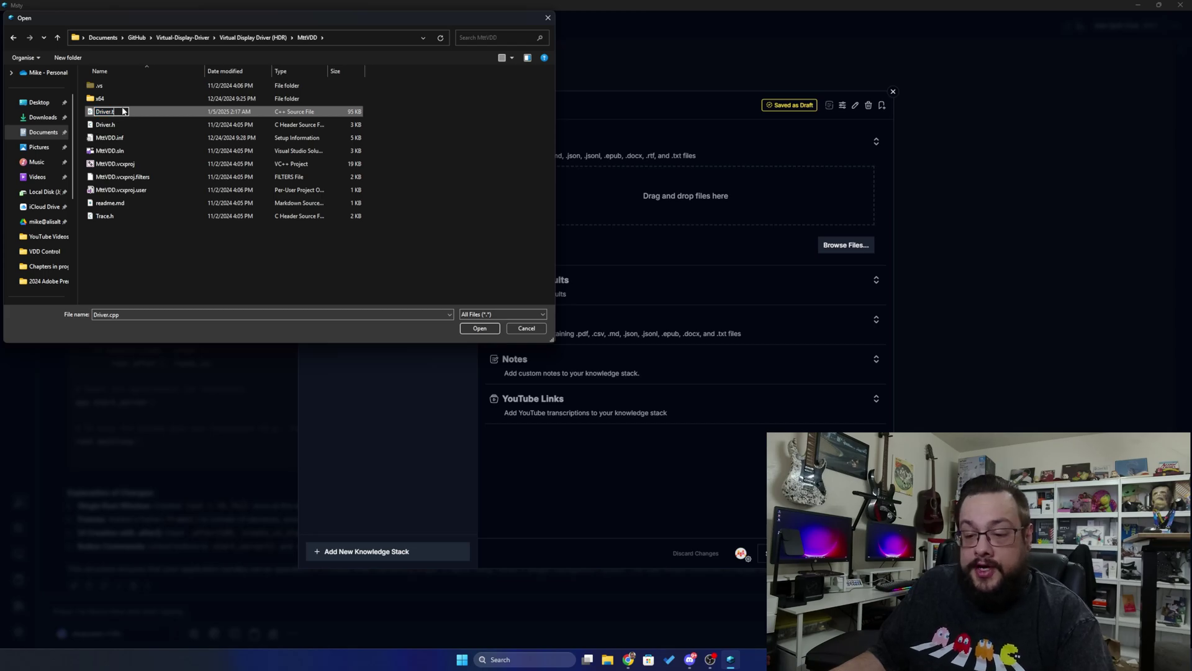
{"action": "key", "text": "Return"}
Add the renamed Driver file to the Driver Code stack, compose the stack, and close the knowledge stack manager.
{"action": "double_click", "coordinate": [129, 129]}
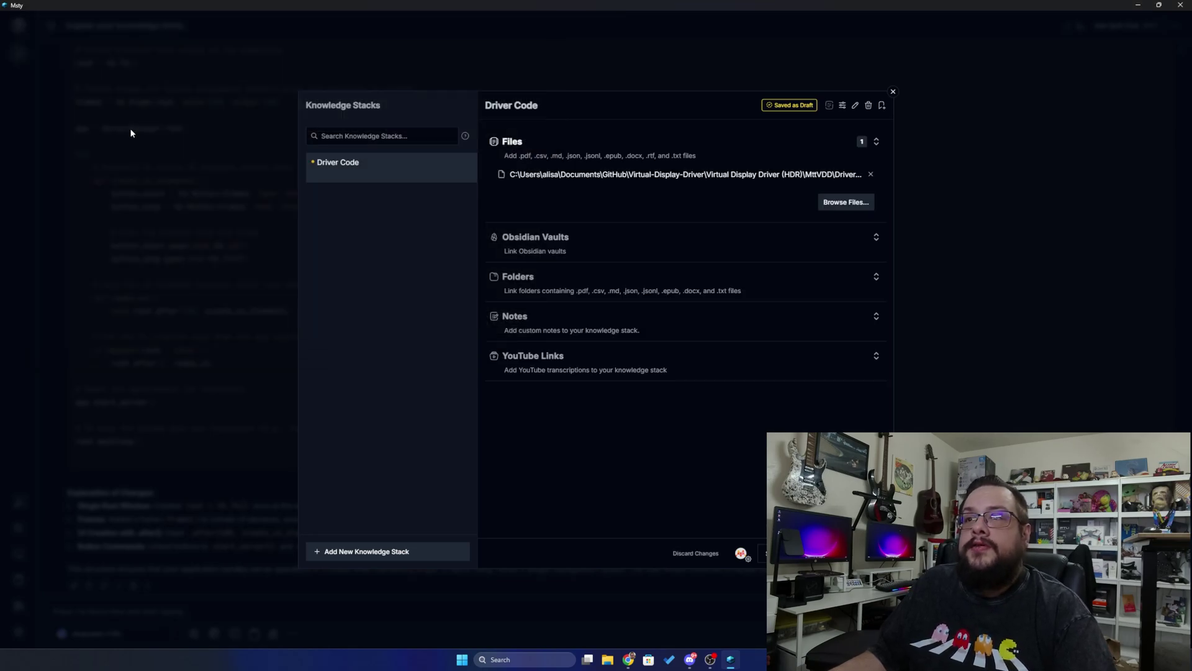
{"action": "left_click", "coordinate": [786, 553]}
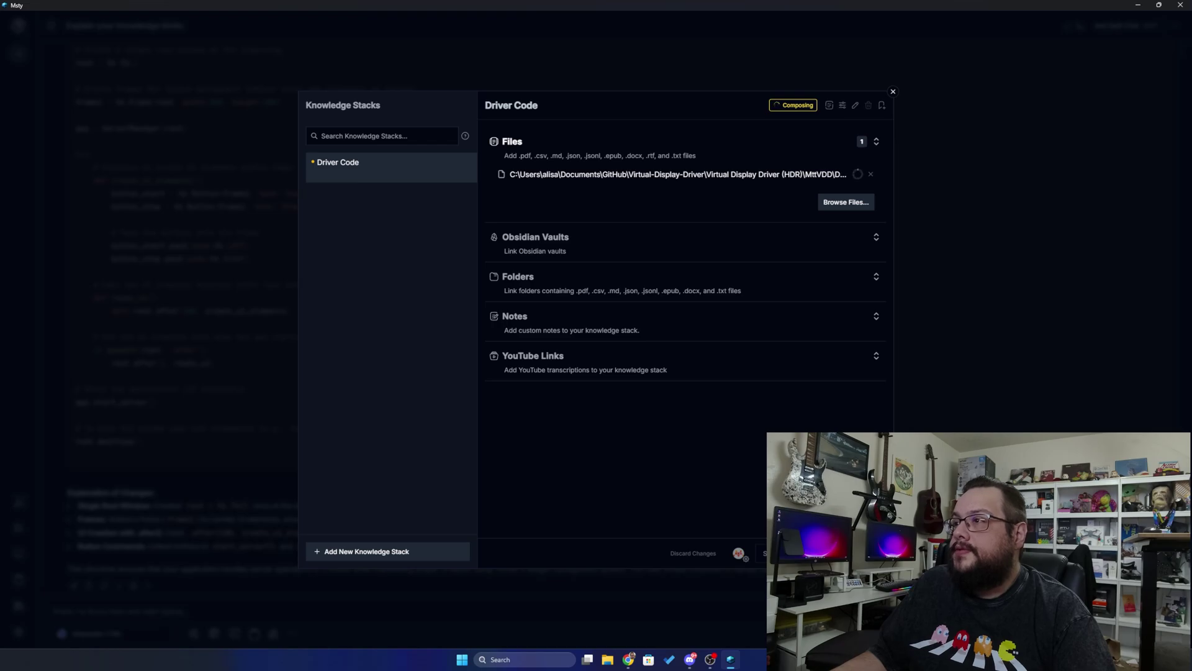
{"action": "left_click", "coordinate": [893, 91]}
Create a new workspace named "New Chat" and switch to it.
{"action": "left_click", "coordinate": [22, 56]}
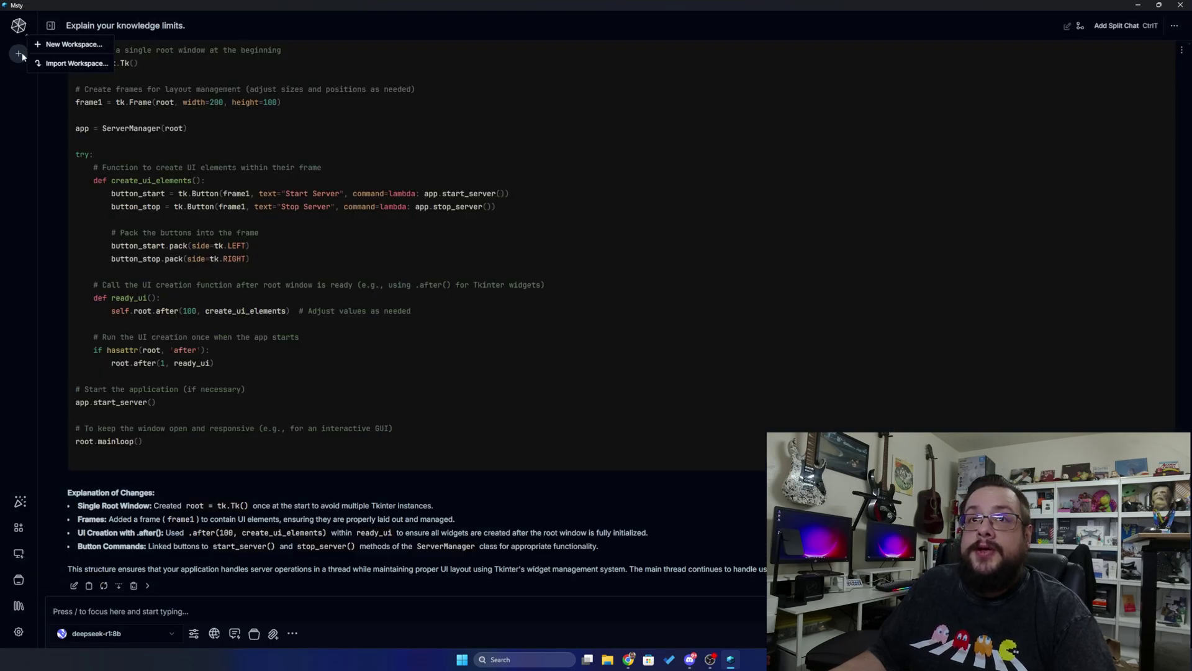
{"action": "left_click", "coordinate": [44, 43]}
{"action": "type", "text": "New Cha"}
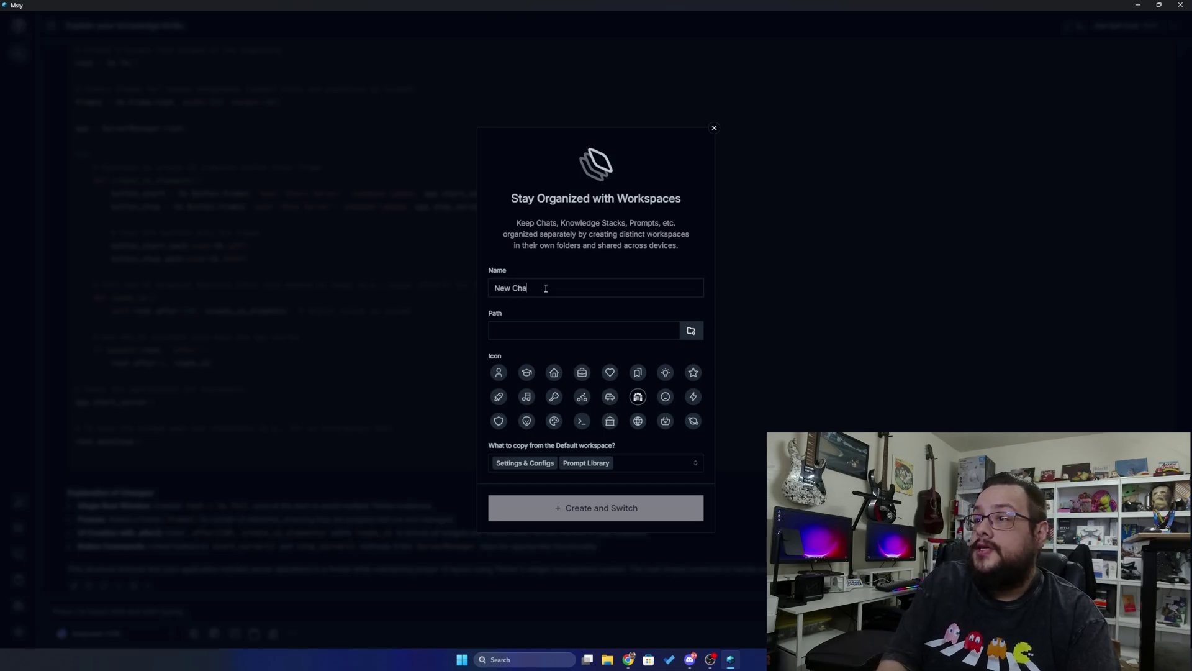
{"action": "type", "text": "t"}
{"action": "key", "text": "Return"}
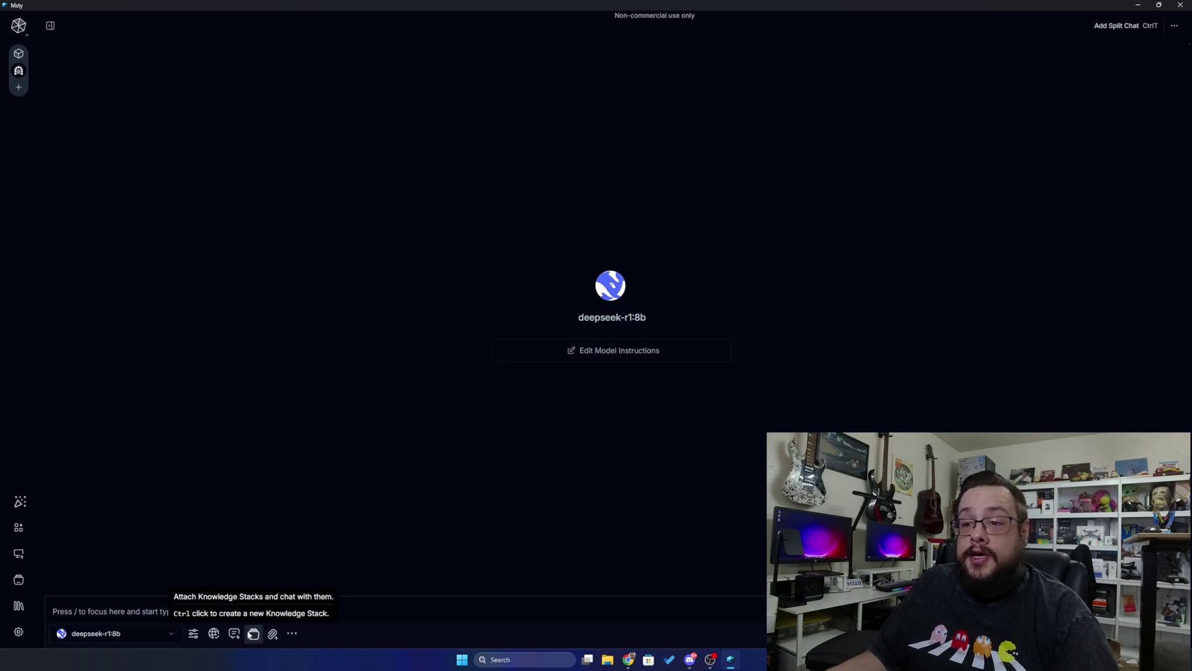
Attach the DriverCode knowledge stack, ask the model for the attached code's first function and programming language, and review its answers.
{"action": "left_click", "coordinate": [252, 633]}
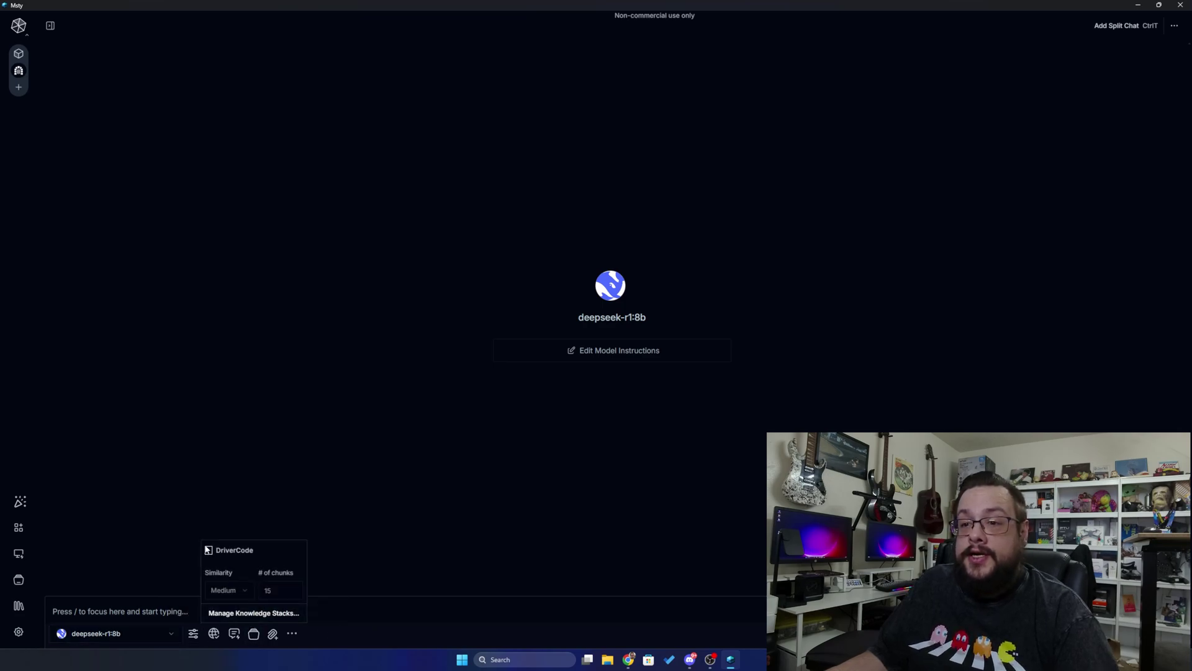
{"action": "left_click", "coordinate": [174, 607]}
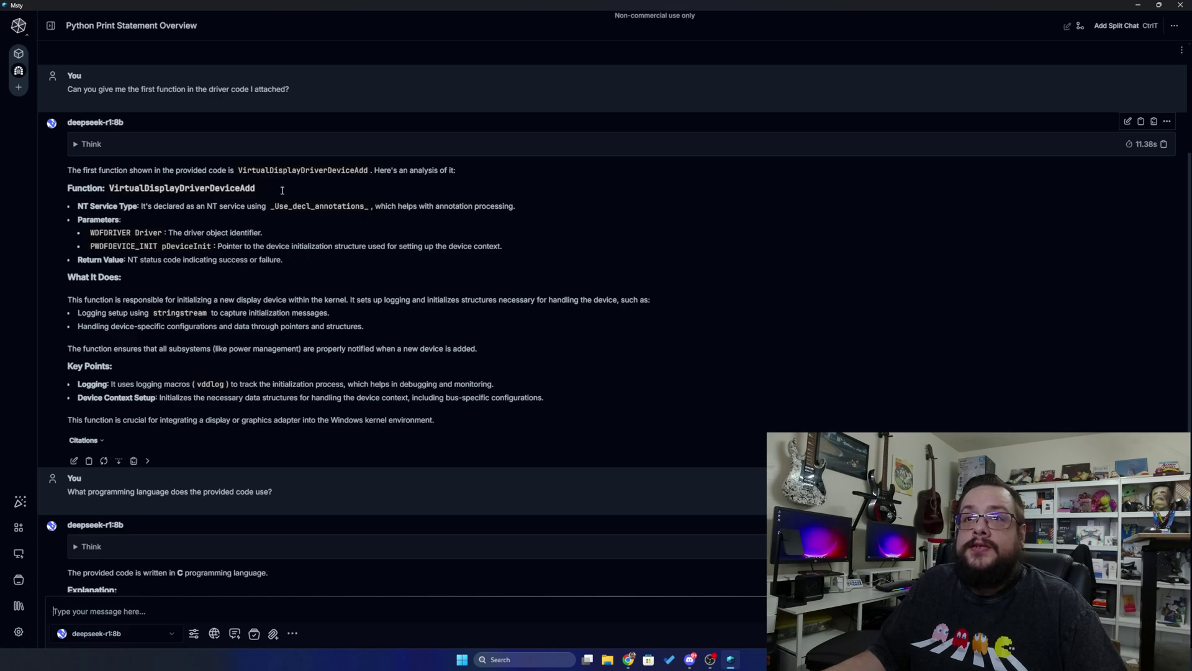
{"action": "scroll", "coordinate": [282, 190], "scroll_direction": "down", "scroll_amount": 3}
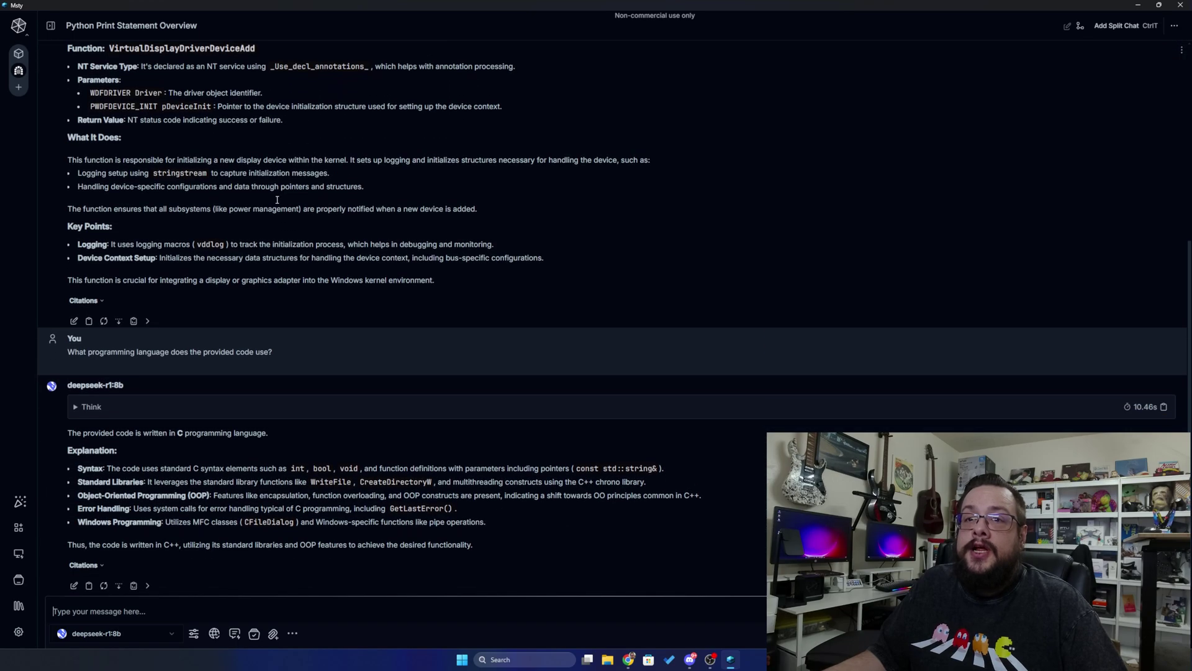